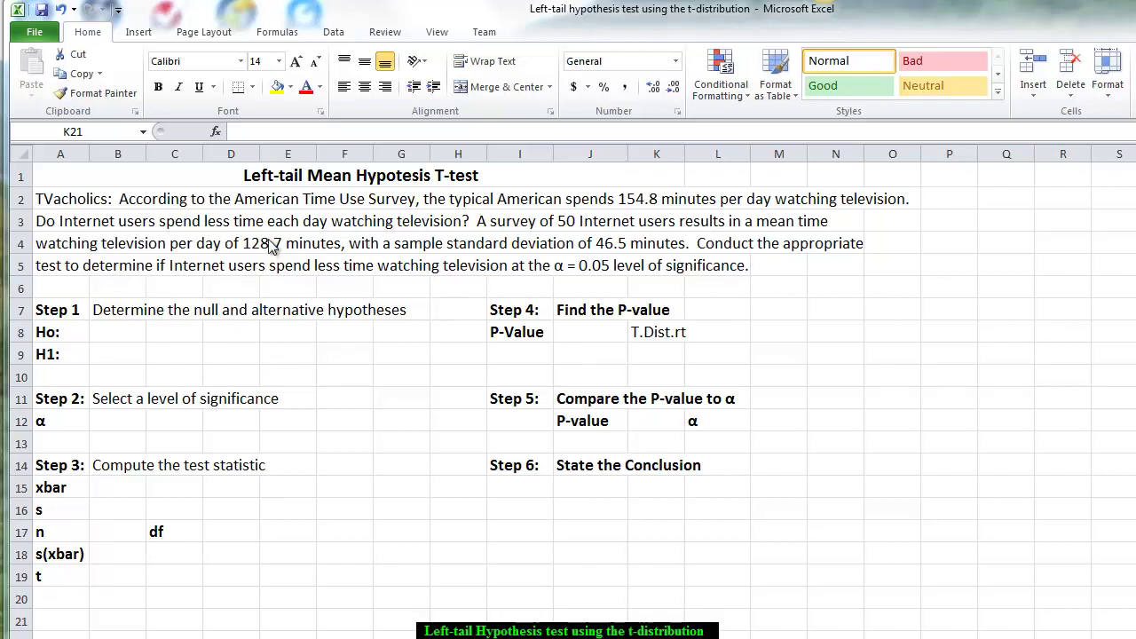
Enter a less-than sign (<) in cell E9, on the H1 row
left_click(286, 355)
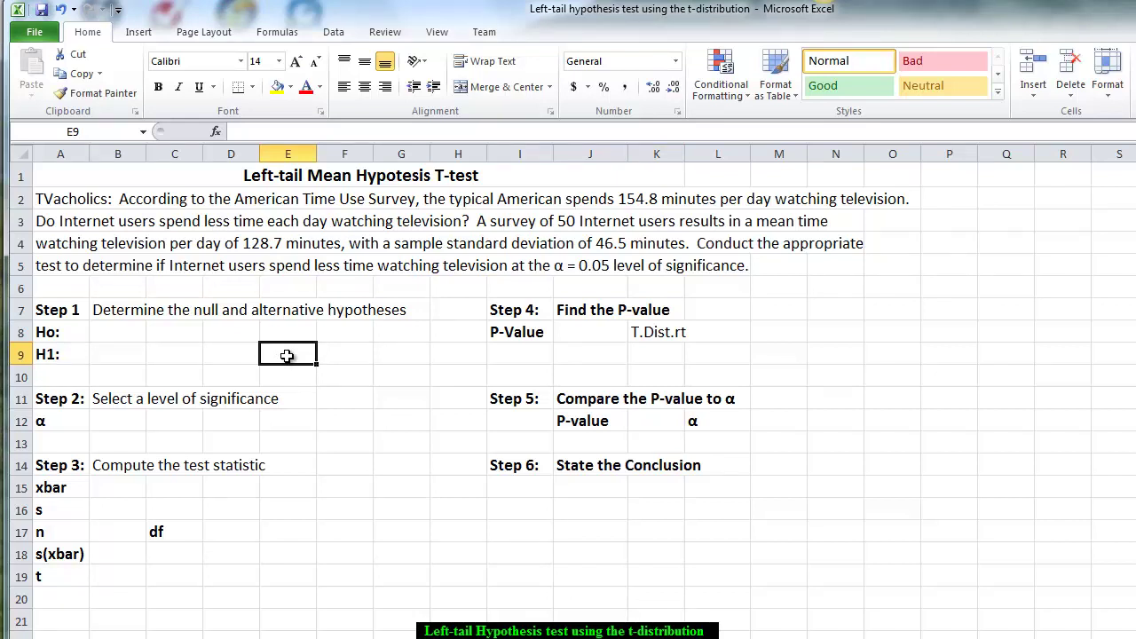
type("<")
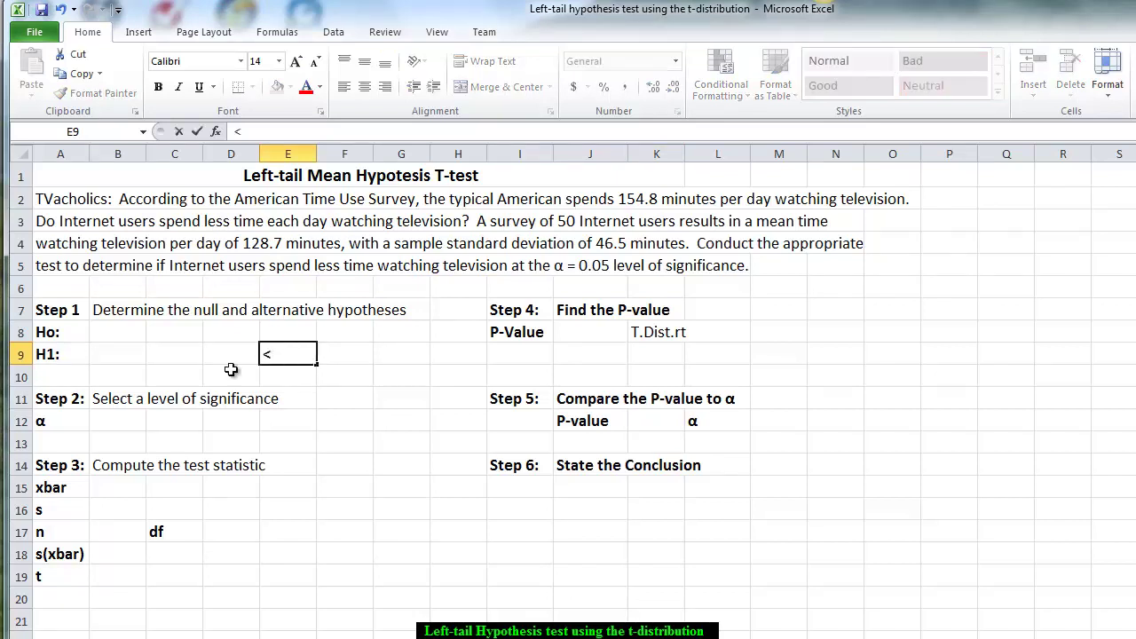
Begin the null hypothesis in B8 with an inserted µ symbol followed by an equals sign, keeping the number out of that cell
left_click(99, 331)
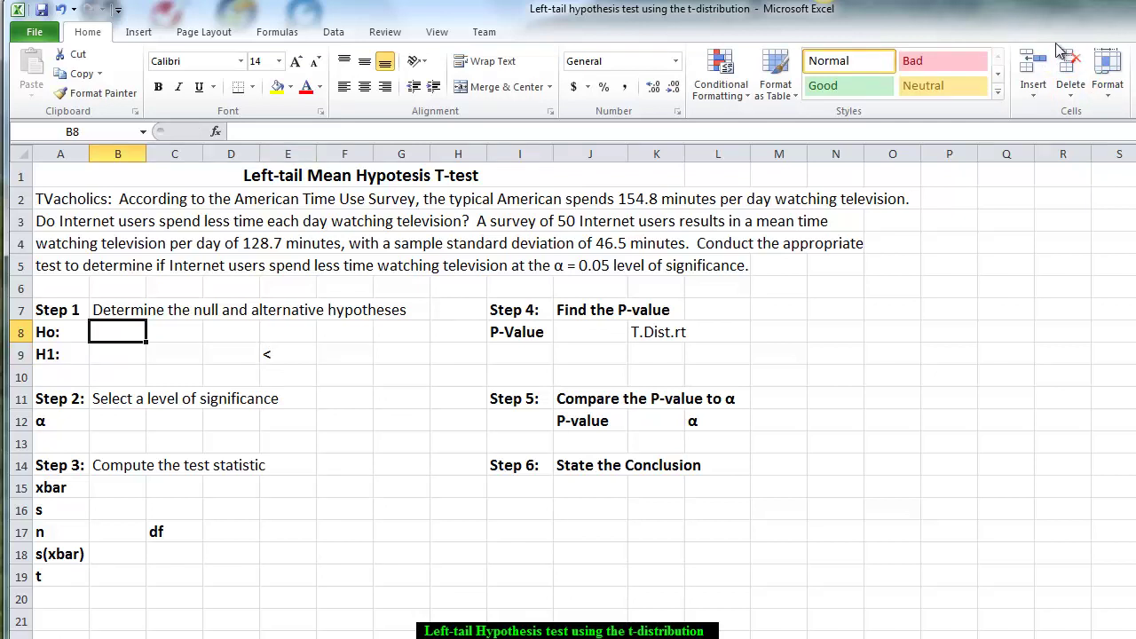
left_click(139, 33)
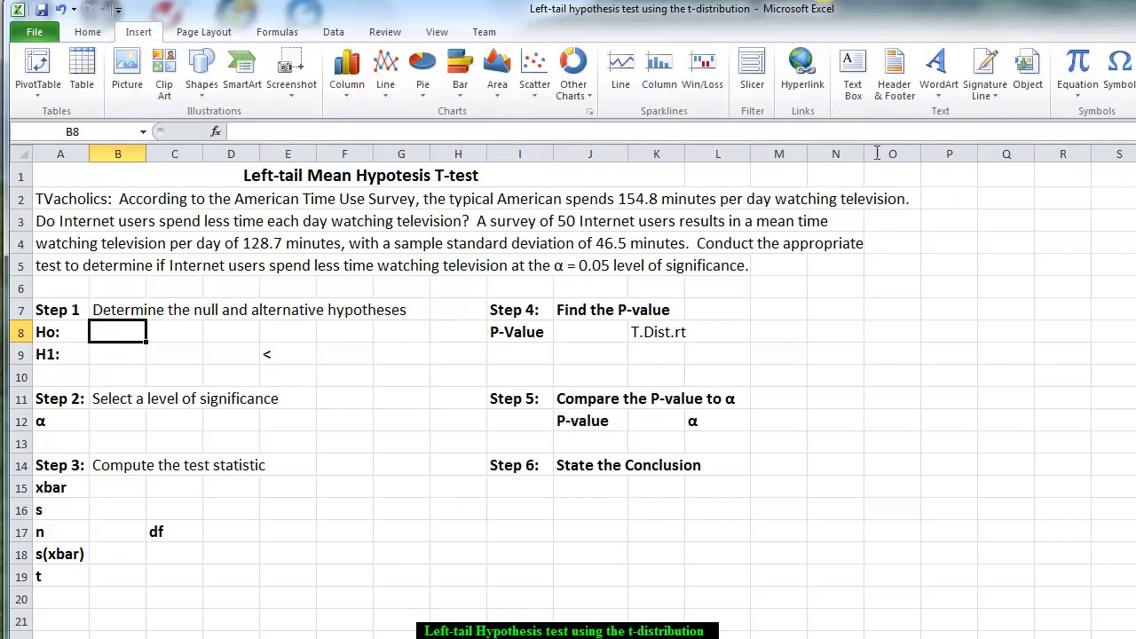
left_click(1120, 69)
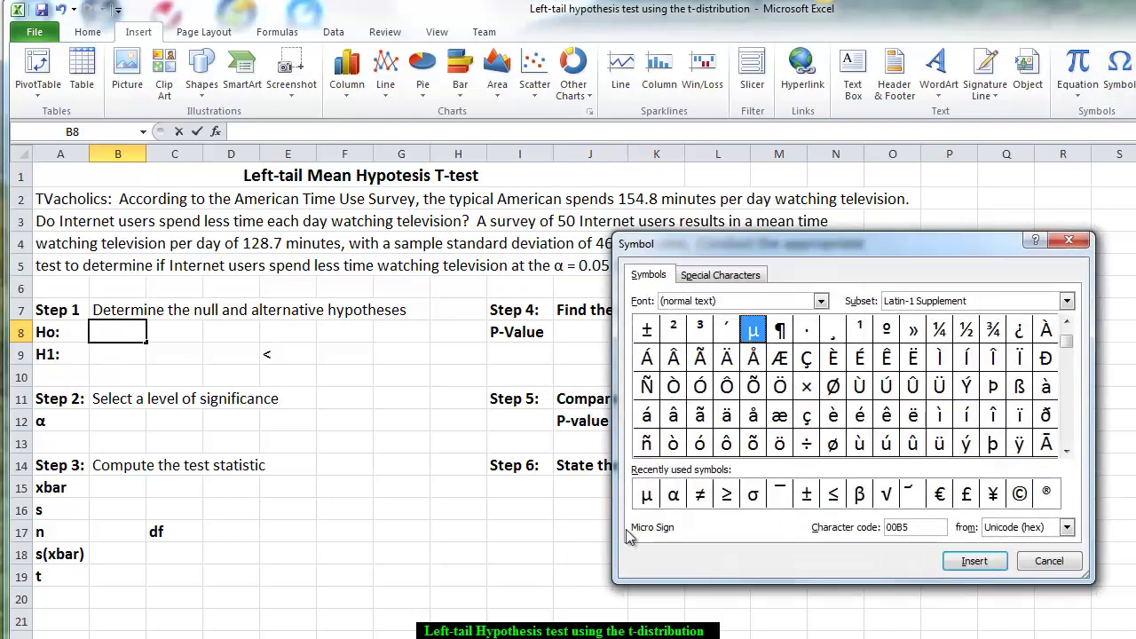
left_click(646, 494)
left_click(975, 560)
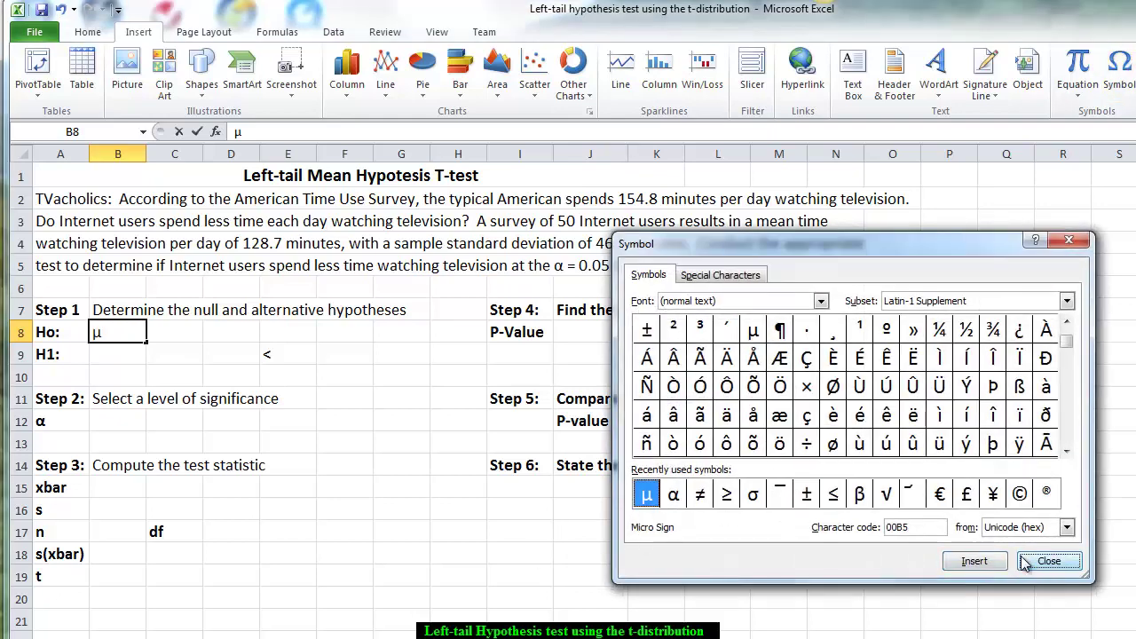
left_click(1048, 561)
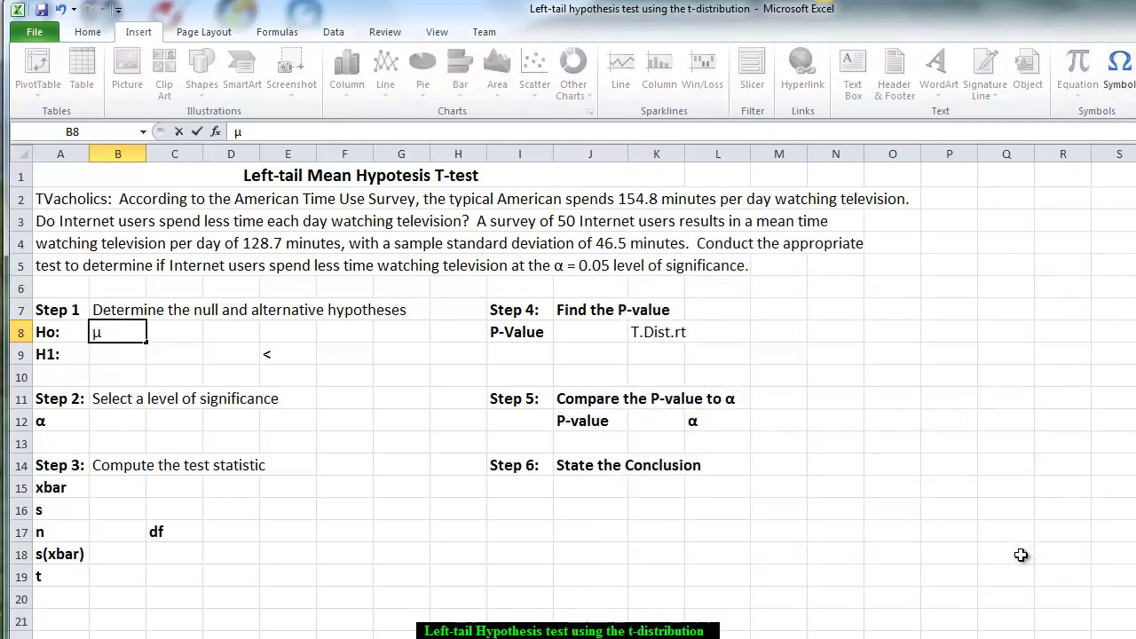
type("= 15.8")
left_click_drag(116, 332, 155, 330)
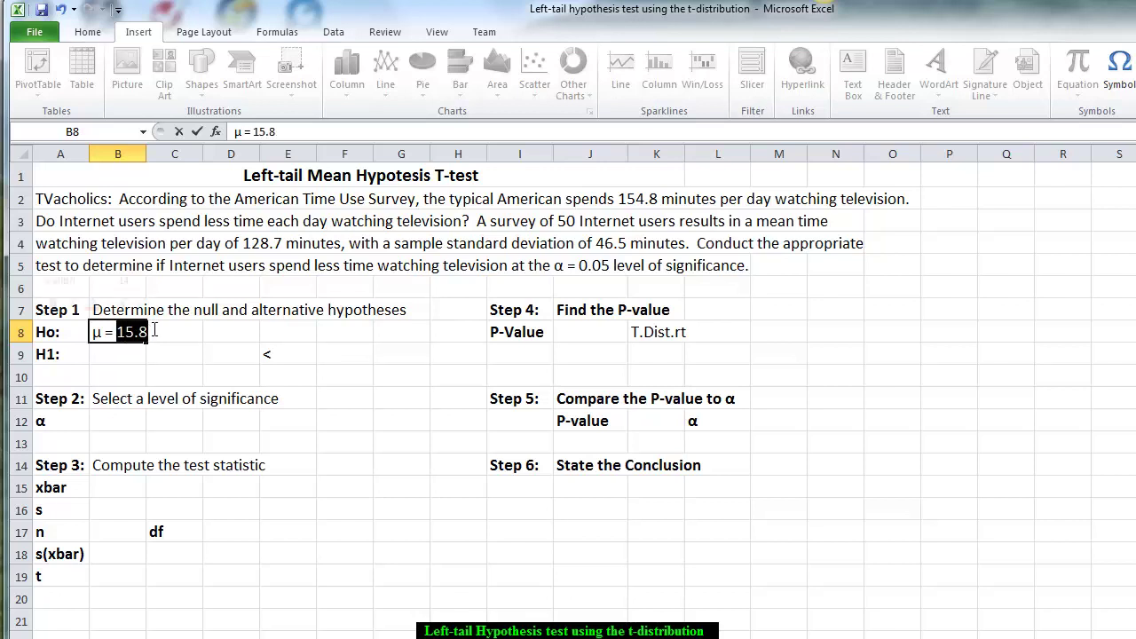
key("BackSpace")
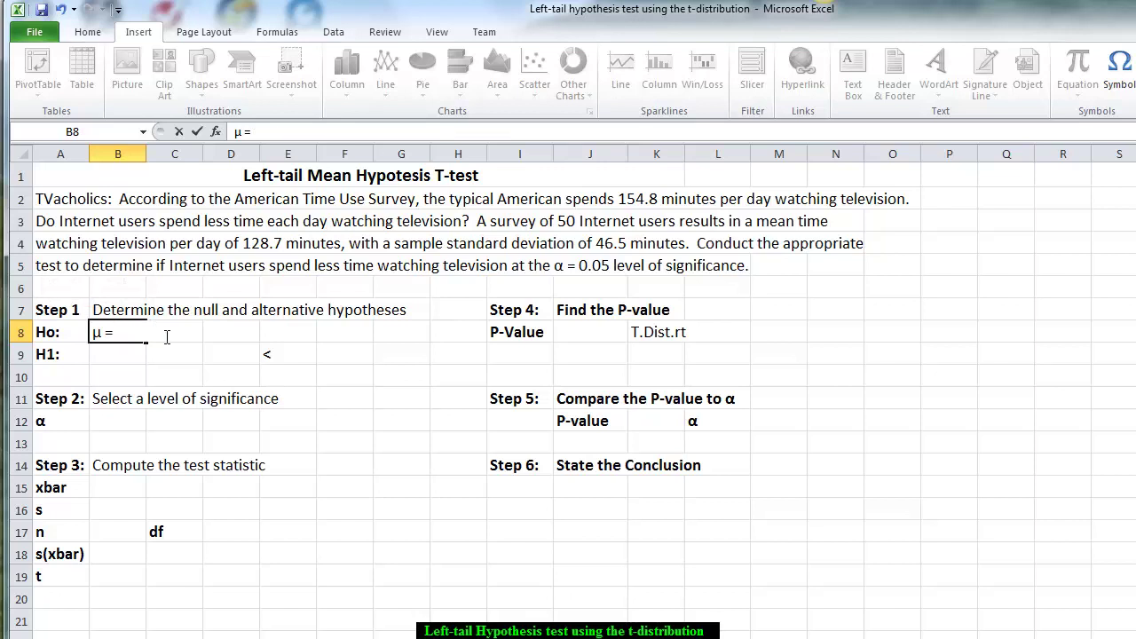
Enter the hypothesized mean 154.8 in C8 as the null hypothesis value
left_click(183, 373)
left_click(176, 338)
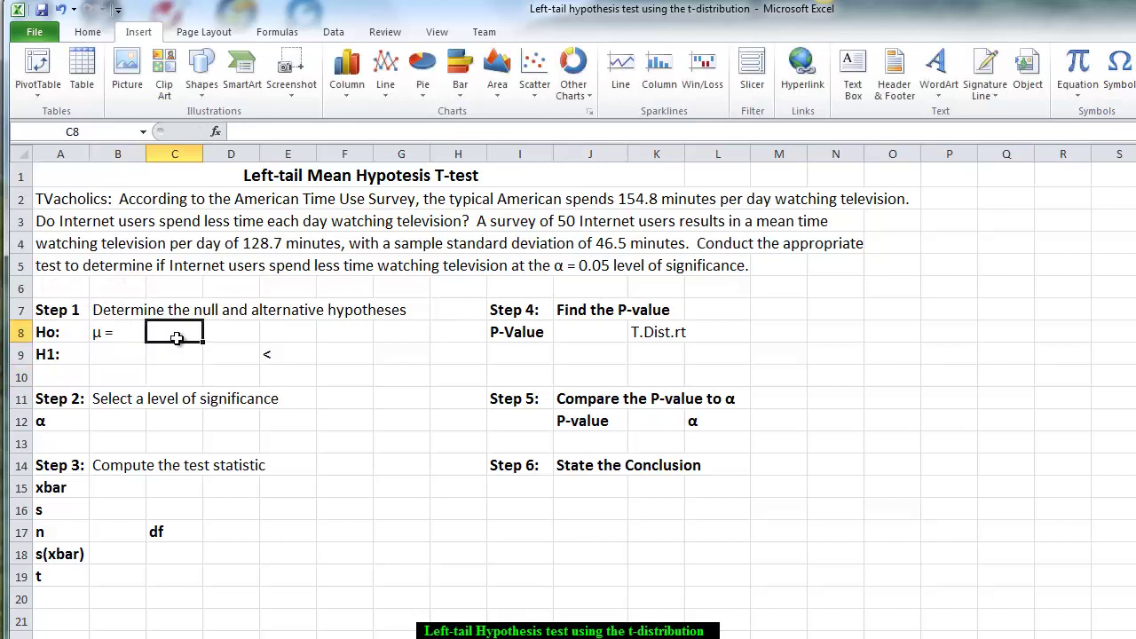
type("154.8")
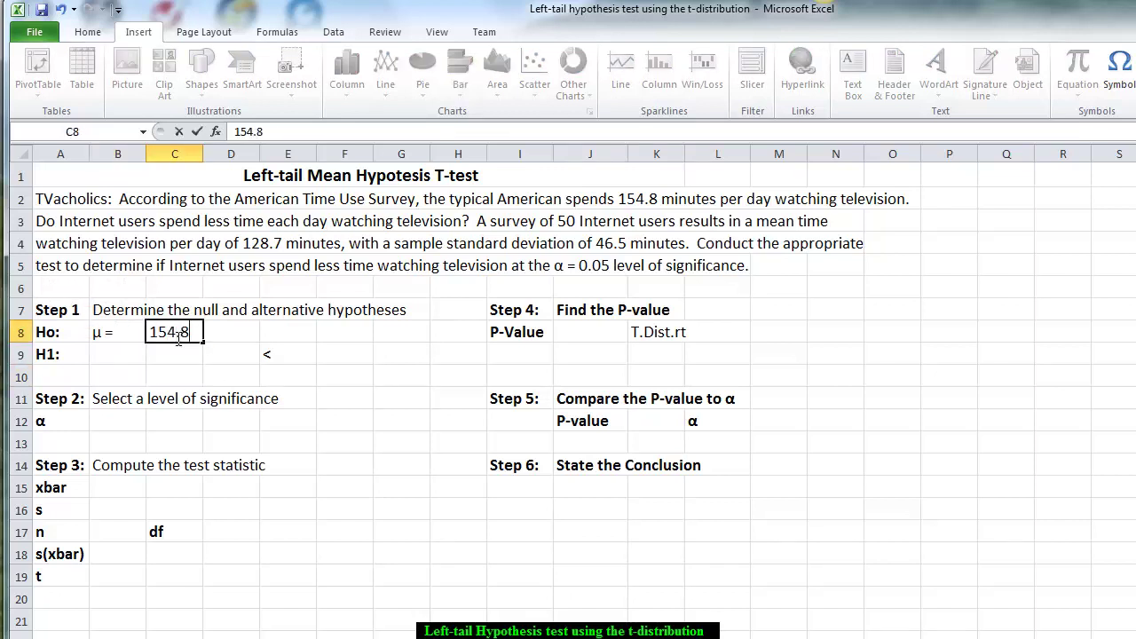
Begin the alternative hypothesis in B9 with an inserted µ symbol followed by a less-than sign
left_click(95, 355)
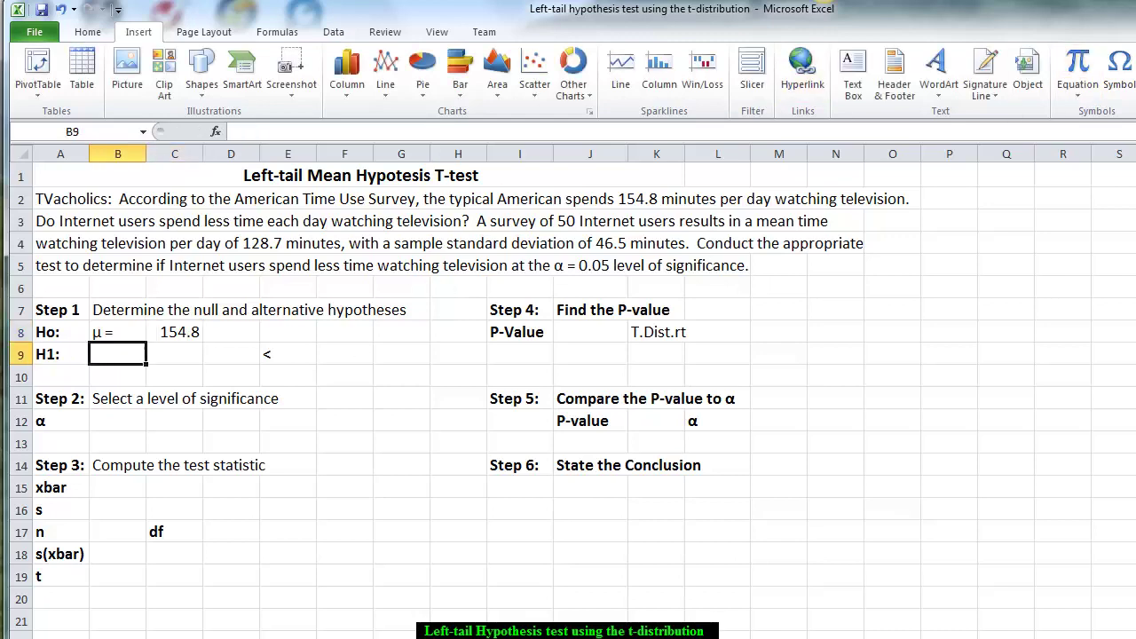
left_click(1114, 70)
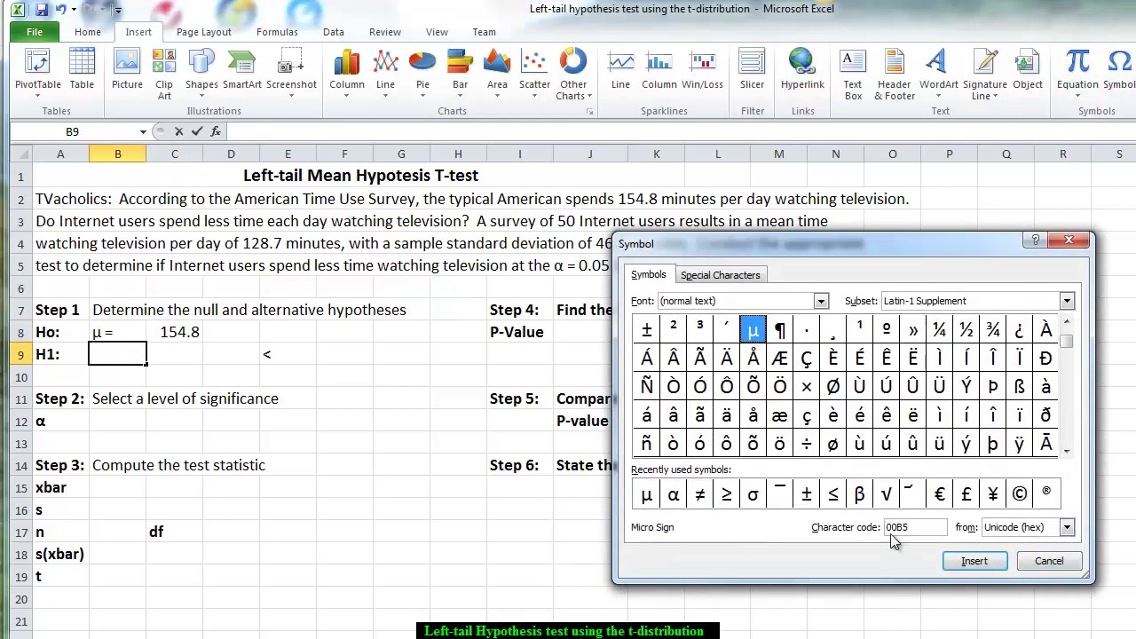
left_click(647, 494)
left_click(968, 565)
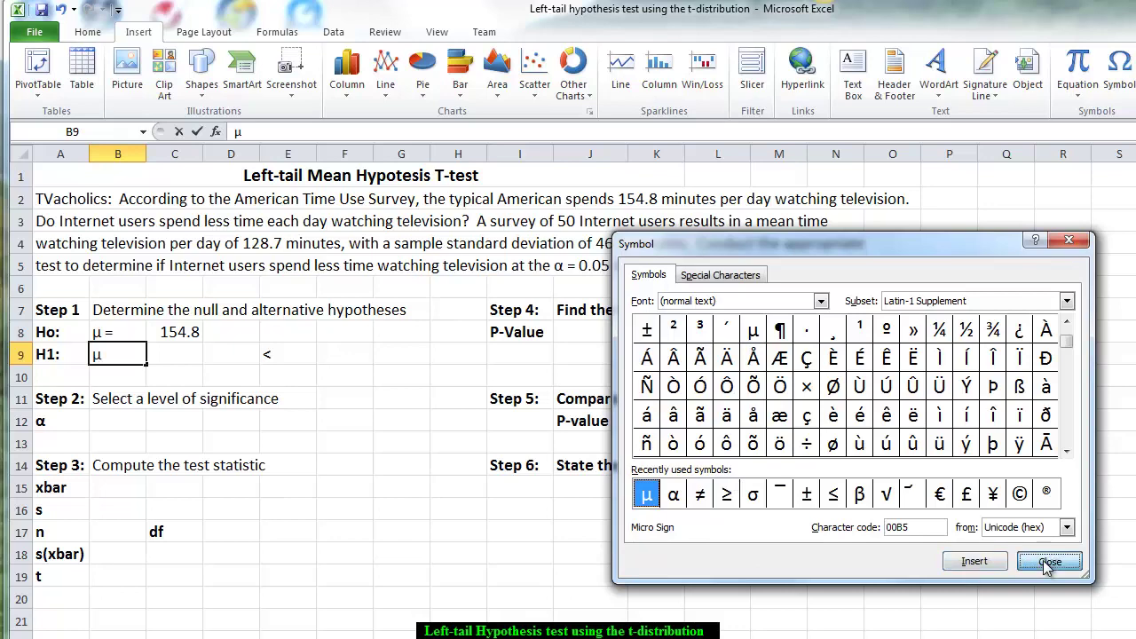
left_click(1048, 561)
type("=")
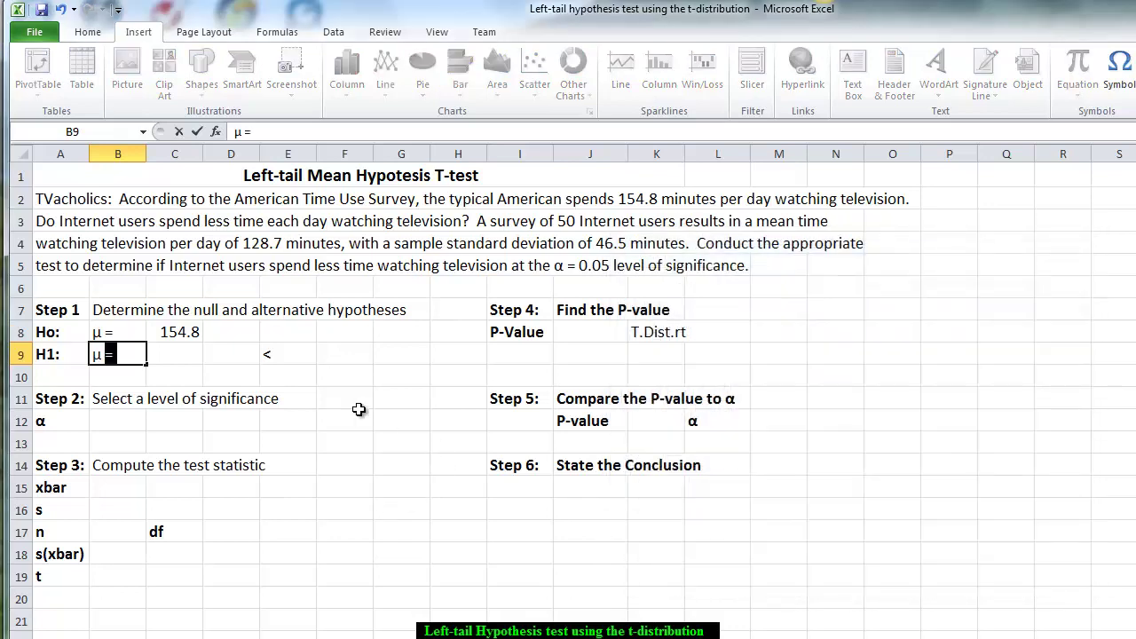
type("<")
Link the alternative hypothesis value in C9 to the null value with the formula =C8
left_click(156, 353)
type("=")
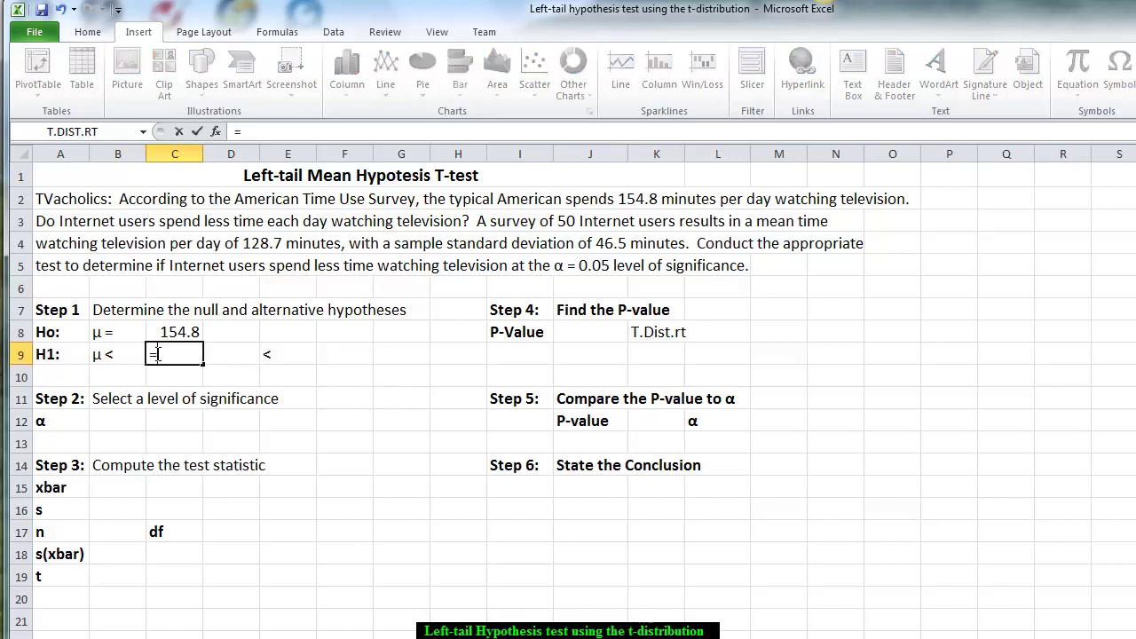
left_click(168, 332)
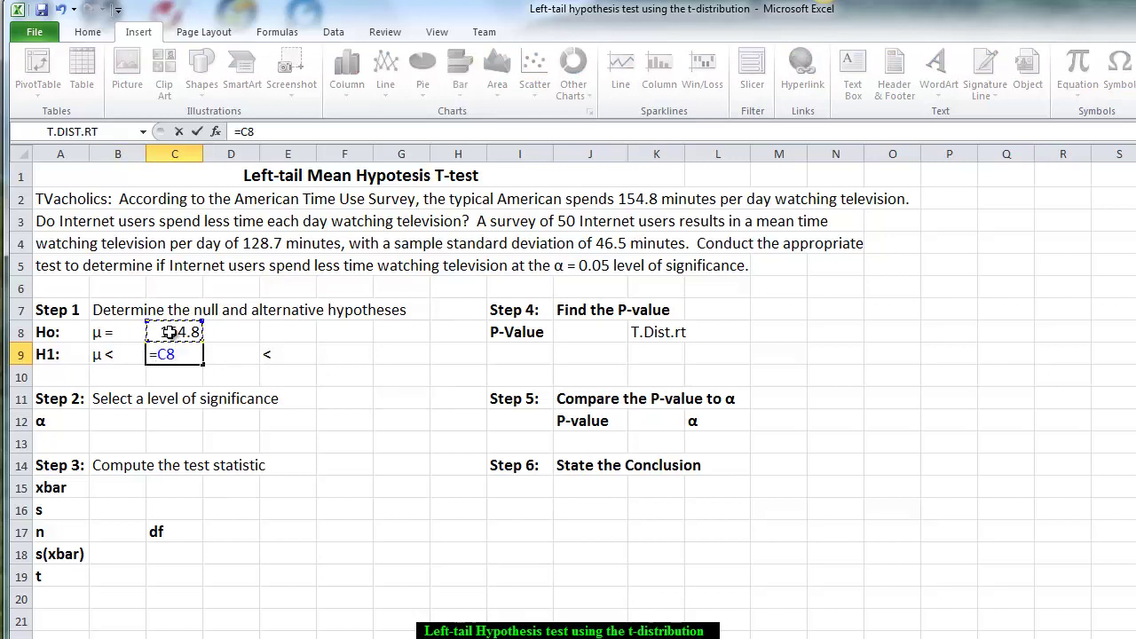
key("Return")
Set the significance level α in B12 to 0.05
left_click(119, 424)
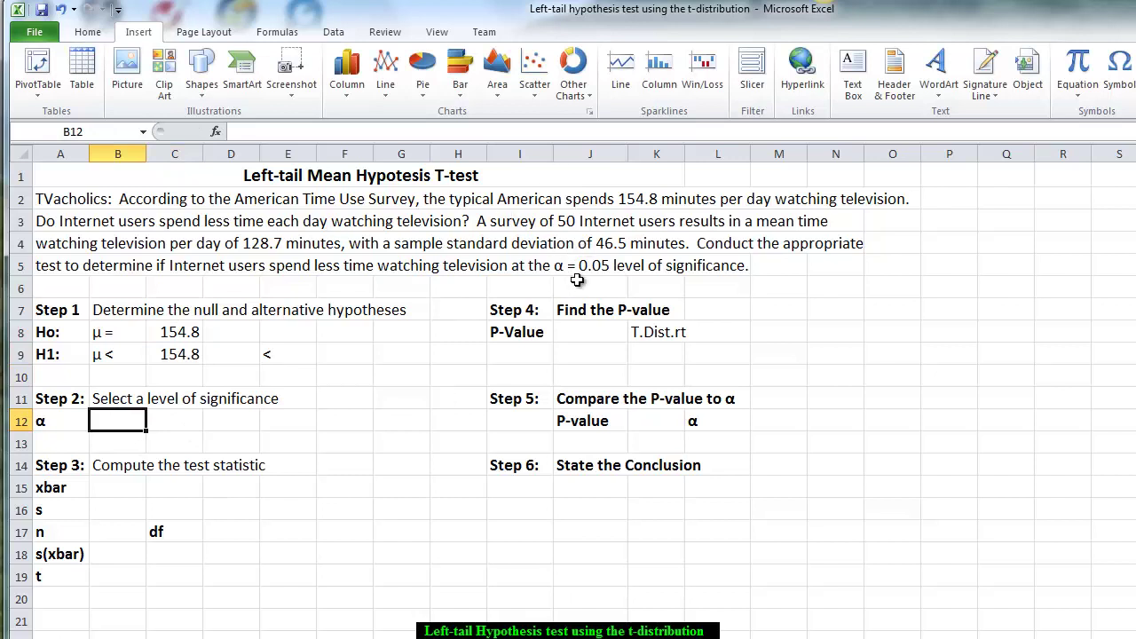
type("0.05")
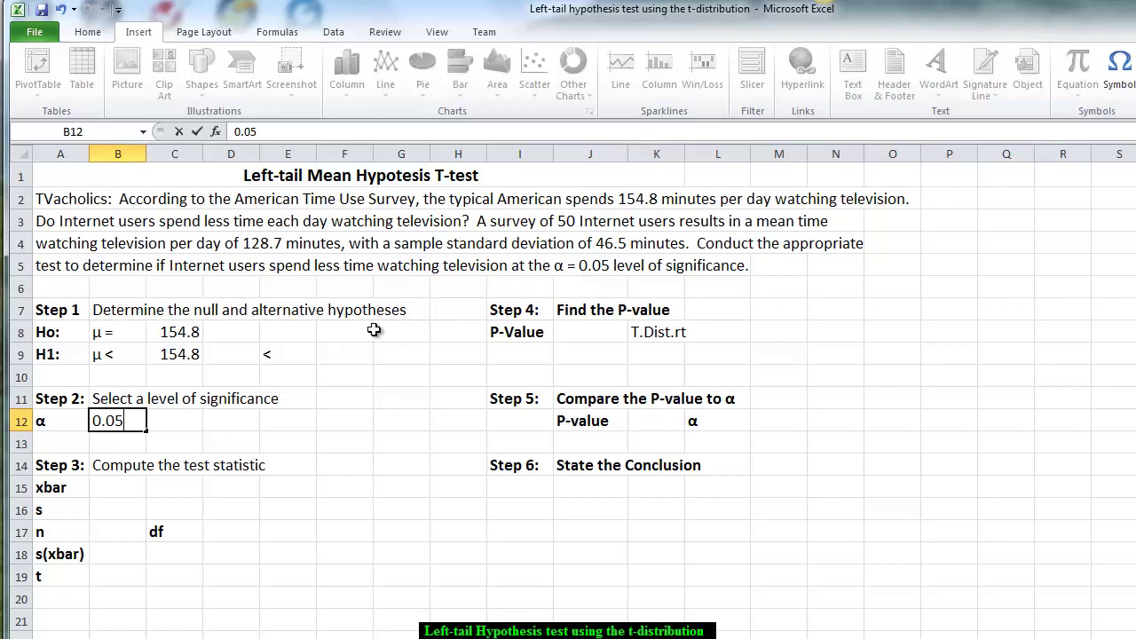
left_click(120, 492)
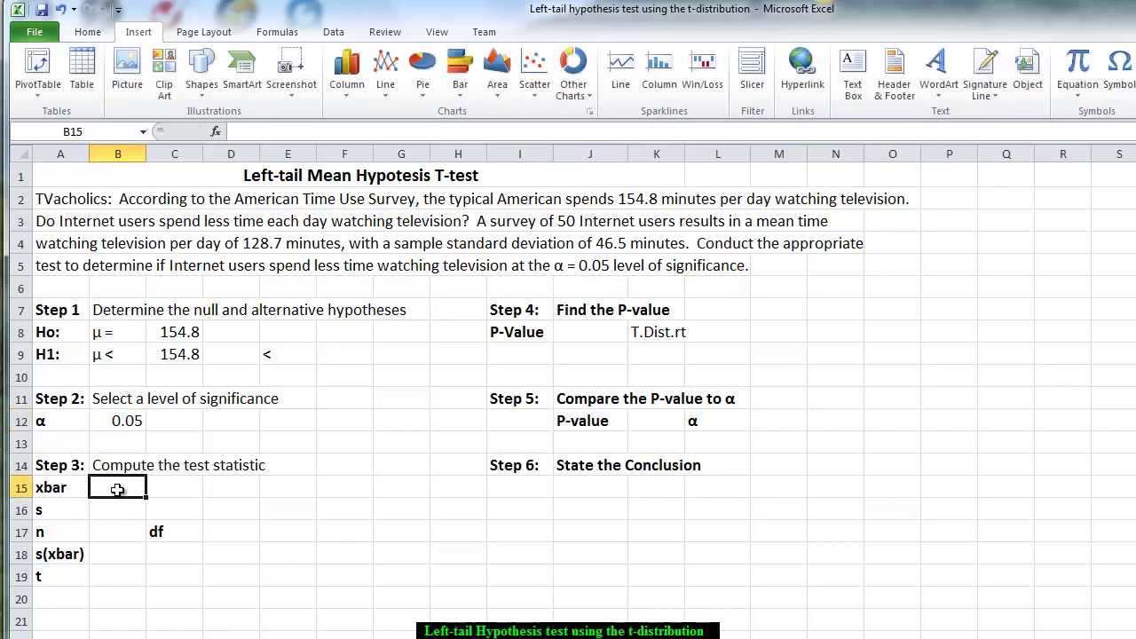
Enter the sample data for the test statistic: n as 50 in B17, xbar as 128.7 in B15 and s as 46.5 in B16
left_click(117, 532)
type("50")
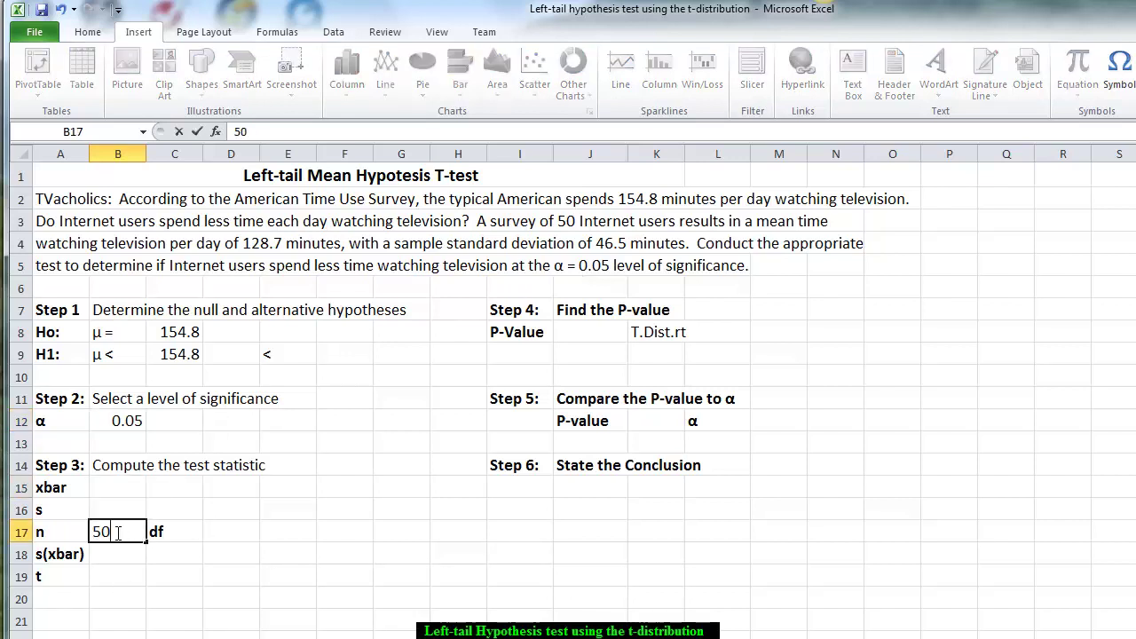
left_click(105, 487)
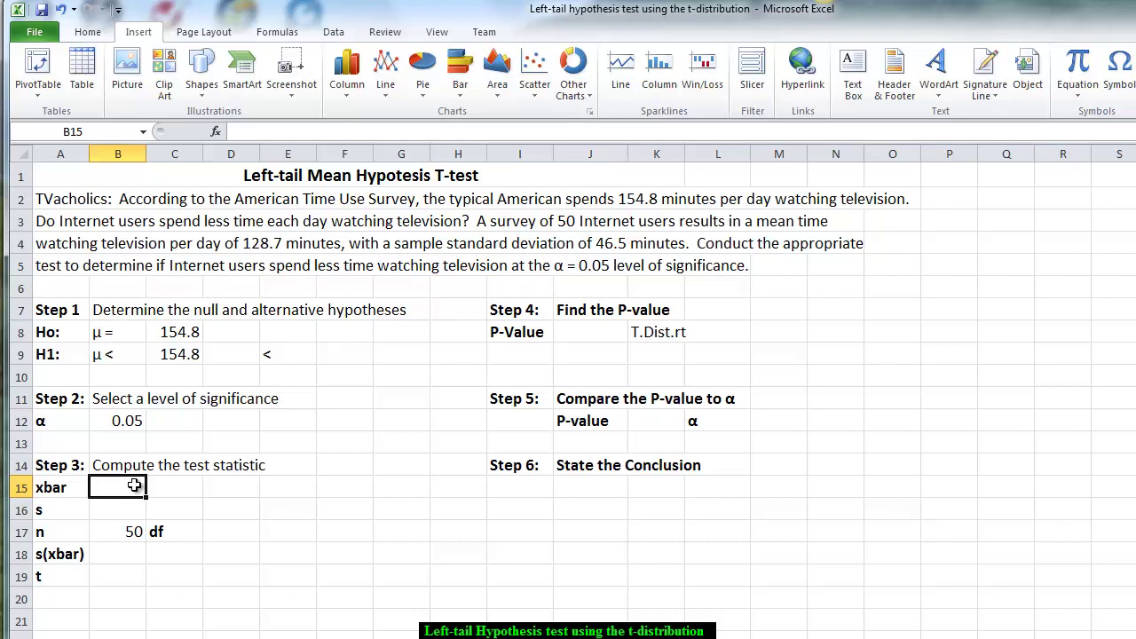
type("128")
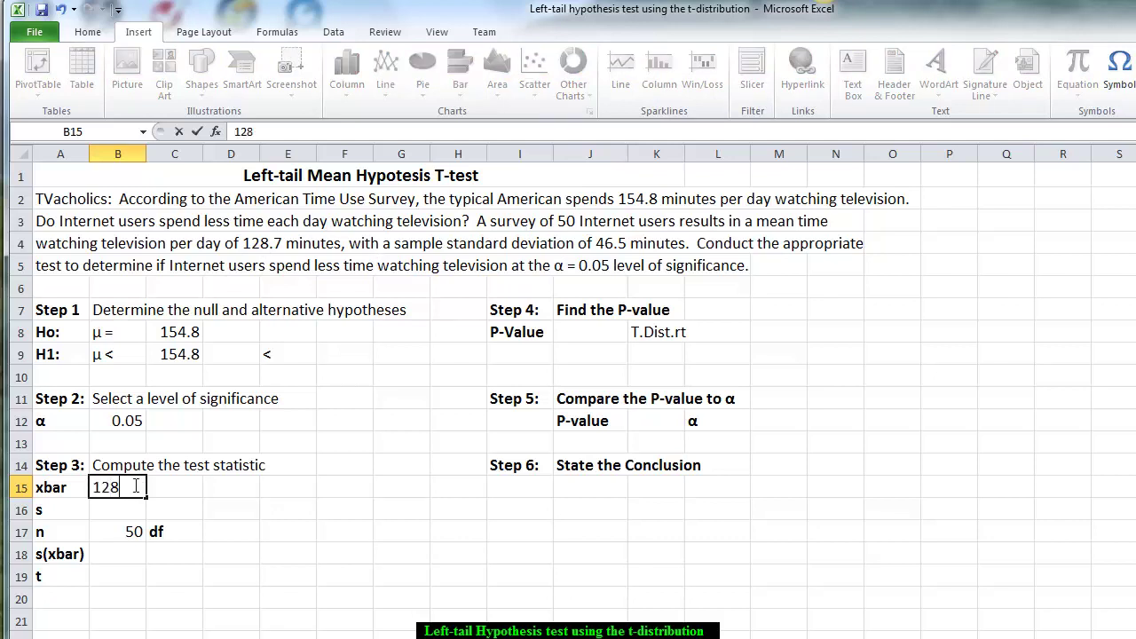
type(".7")
left_click(123, 509)
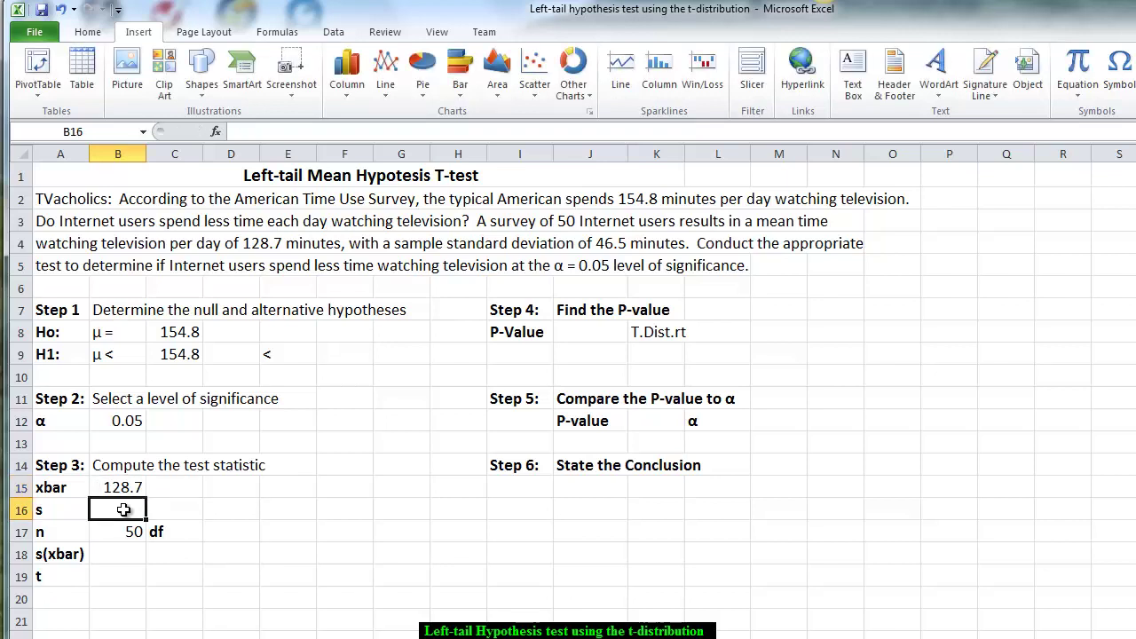
type("46.5")
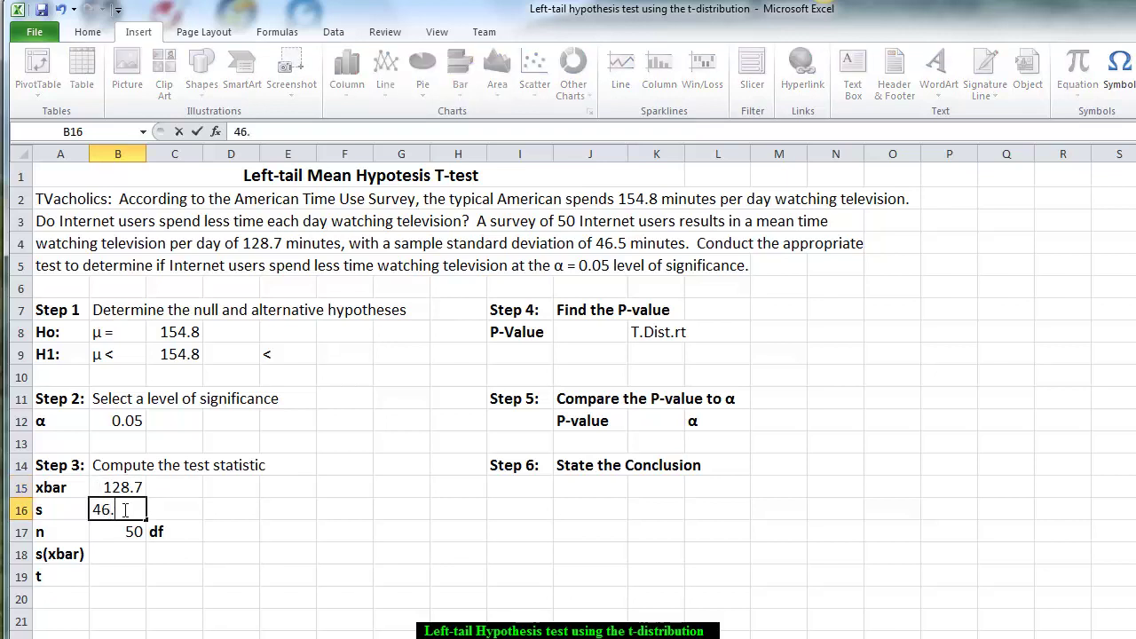
left_click(124, 572)
left_click(117, 538)
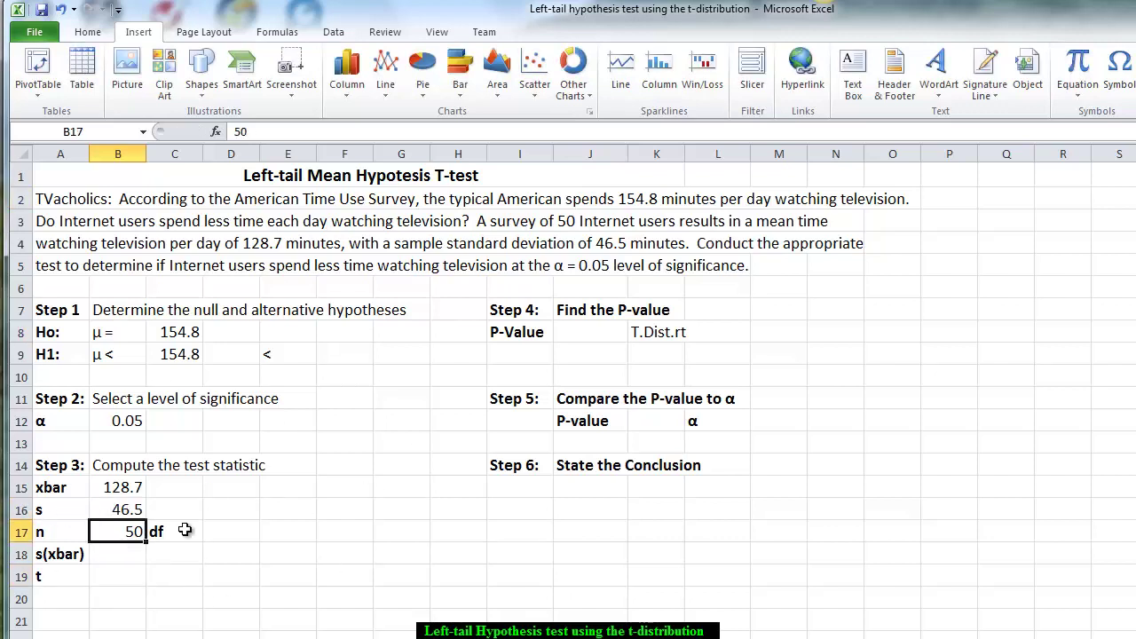
Calculate the degrees of freedom in D17 with the formula =B17-1
left_click(218, 531)
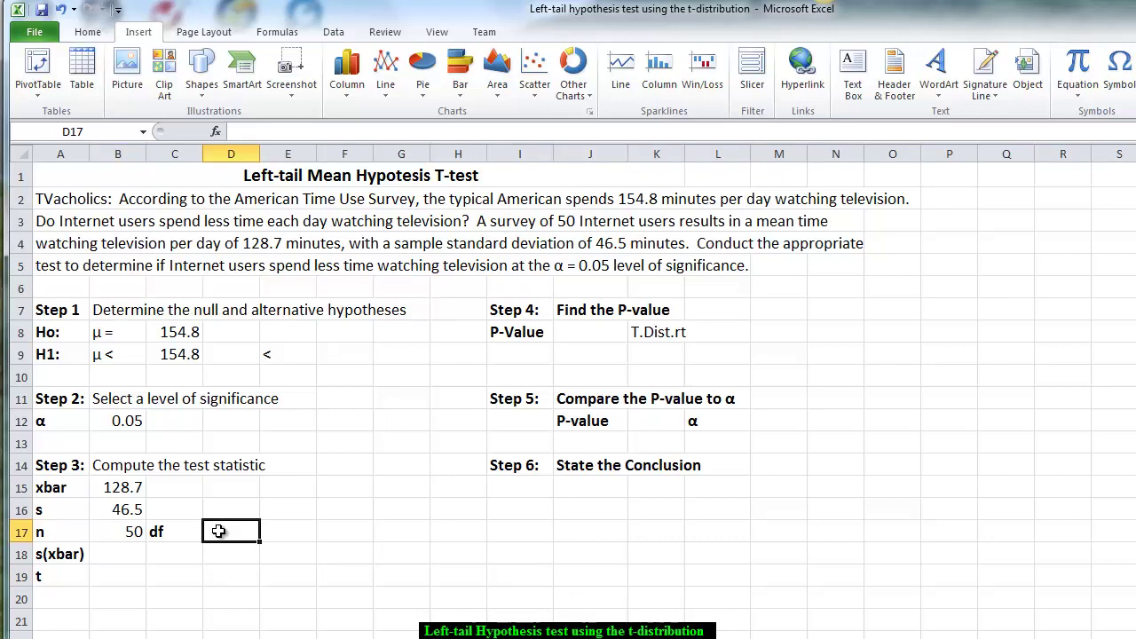
type("=")
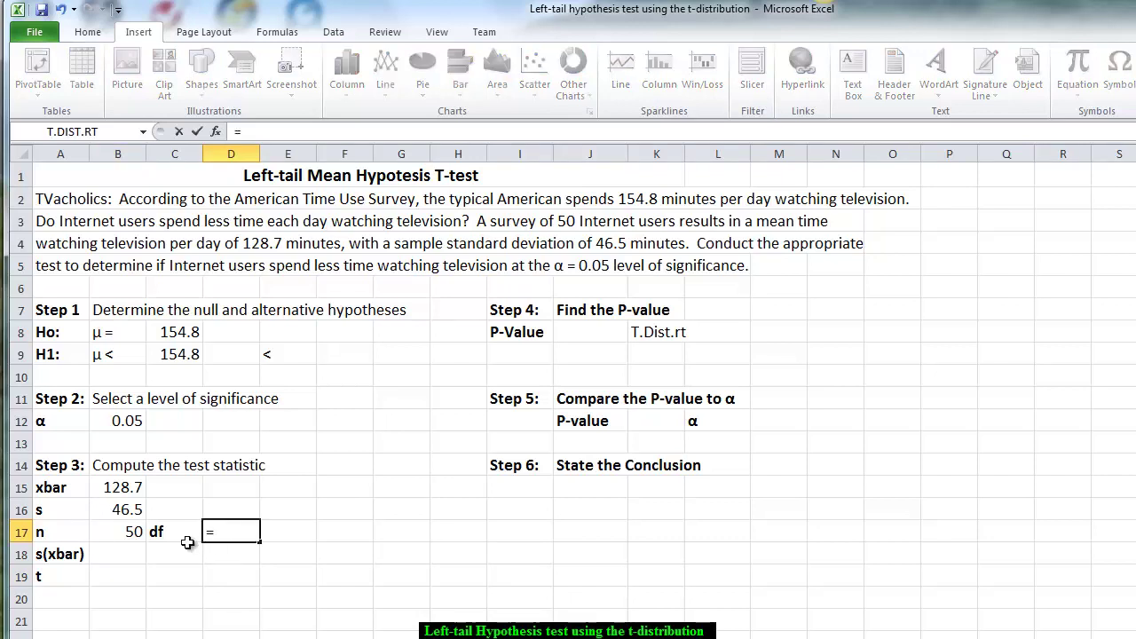
left_click(118, 534)
type("-1")
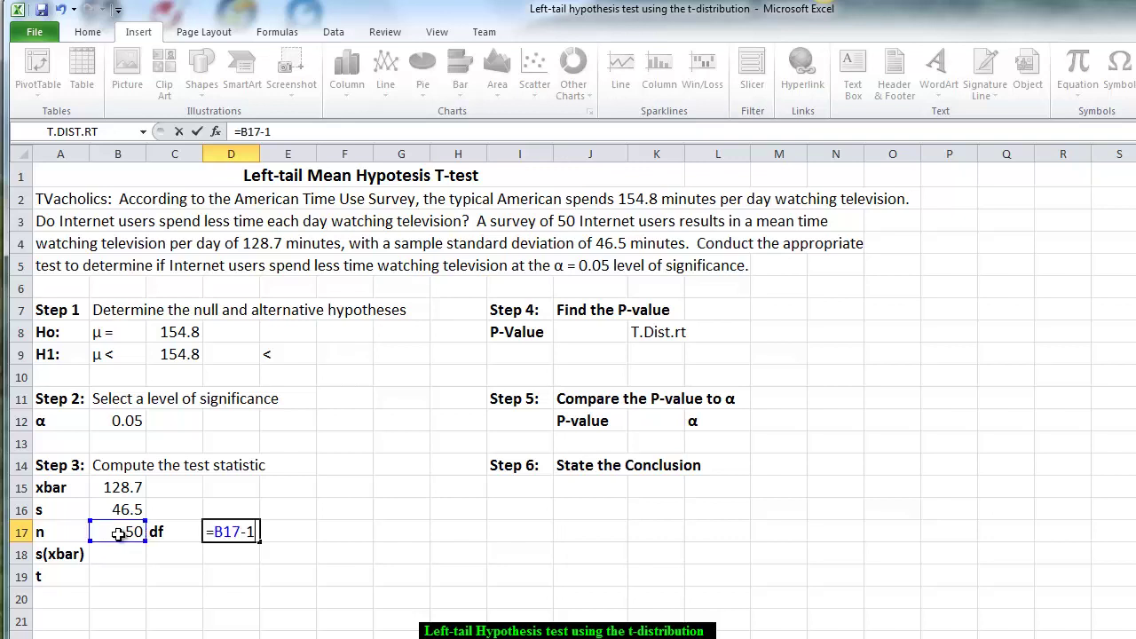
key("Return")
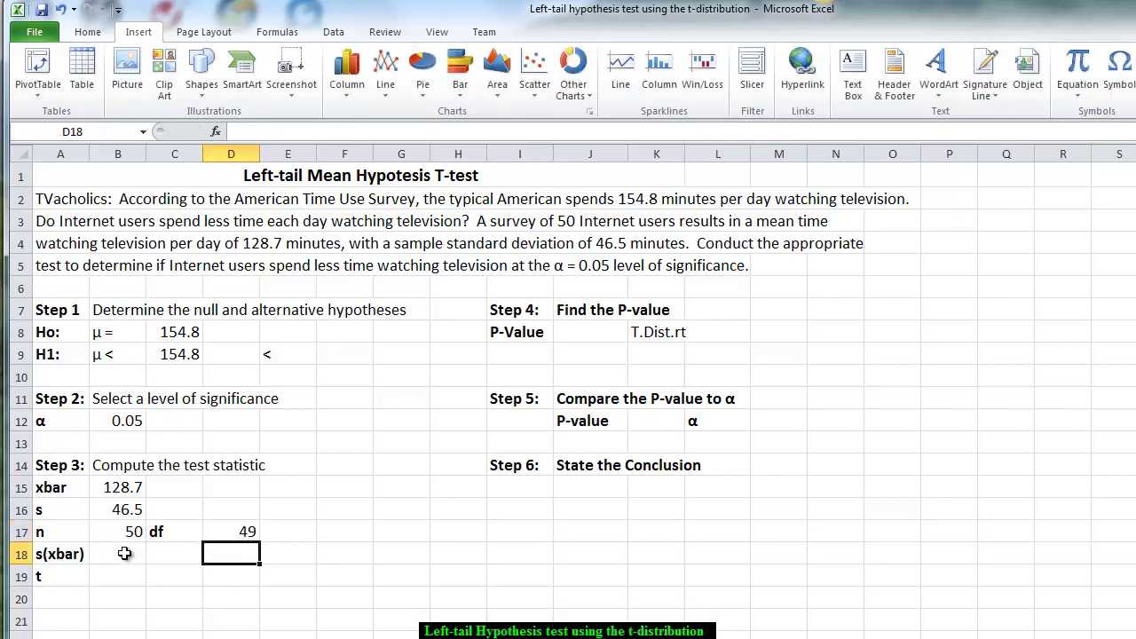
Calculate the standard error s(xbar) in B18 with the formula =B16/SQRT(B17)
left_click(124, 553)
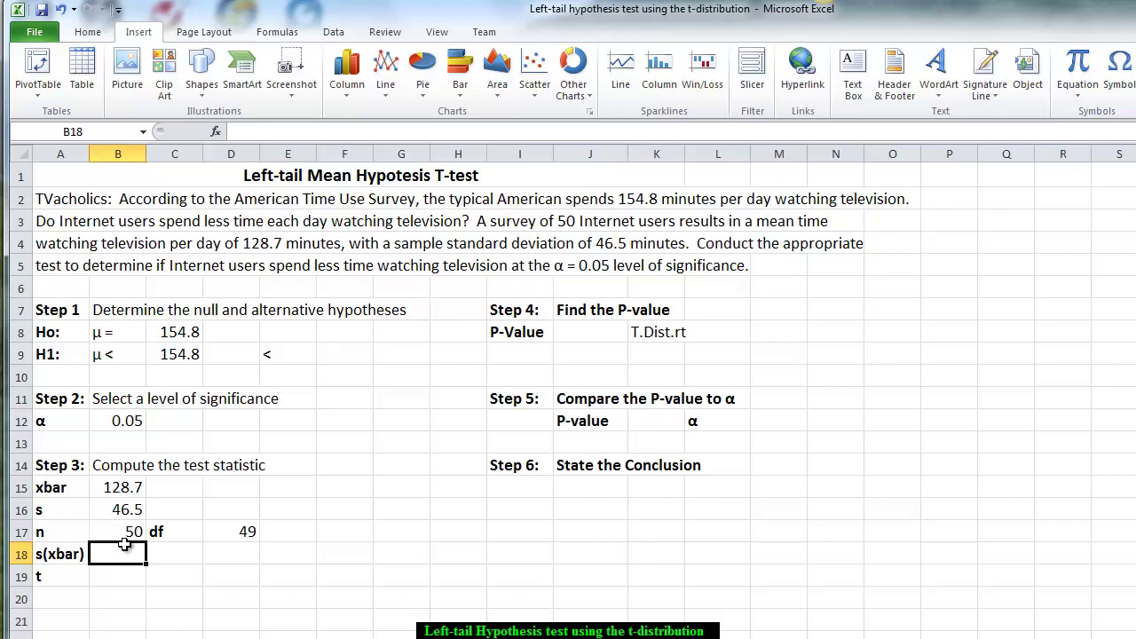
type("=")
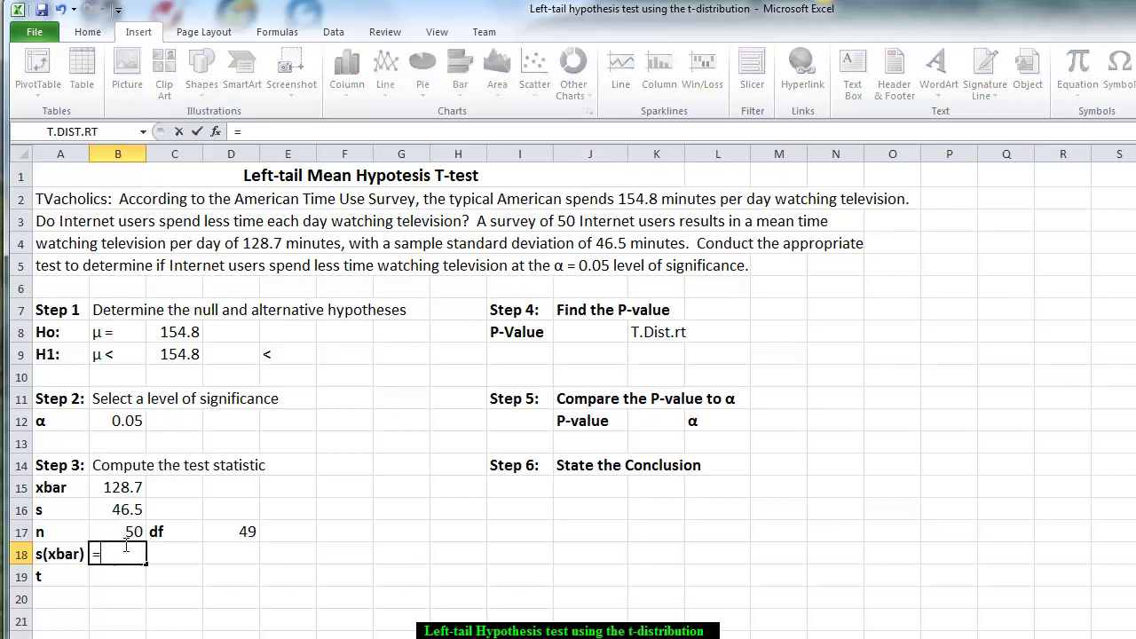
left_click(105, 513)
type("/sqr")
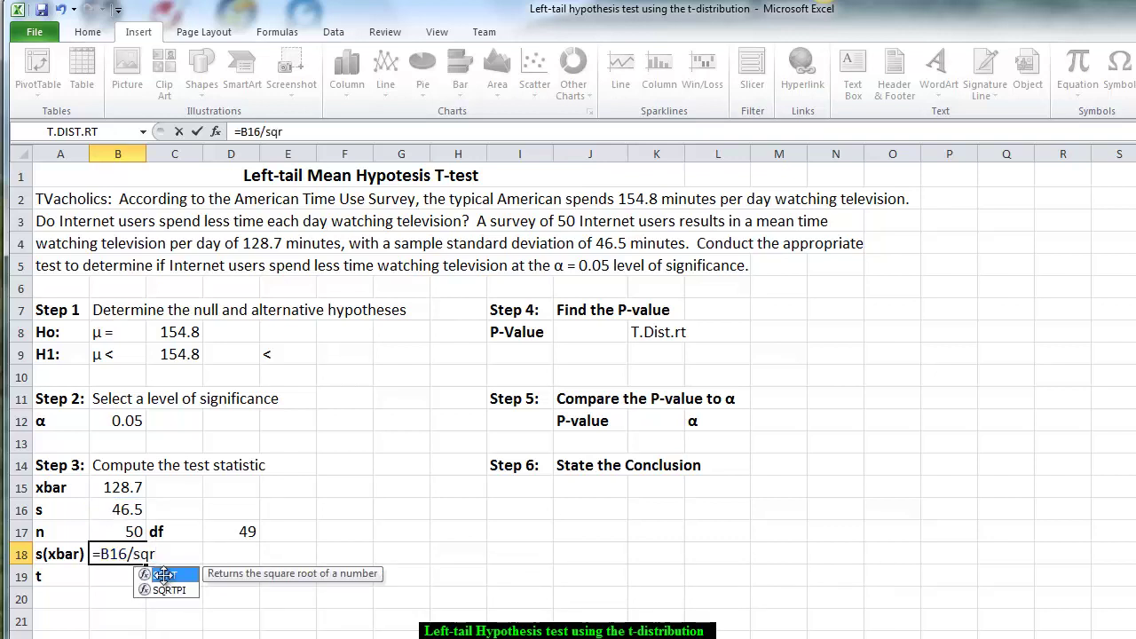
double_click(164, 575)
left_click(131, 530)
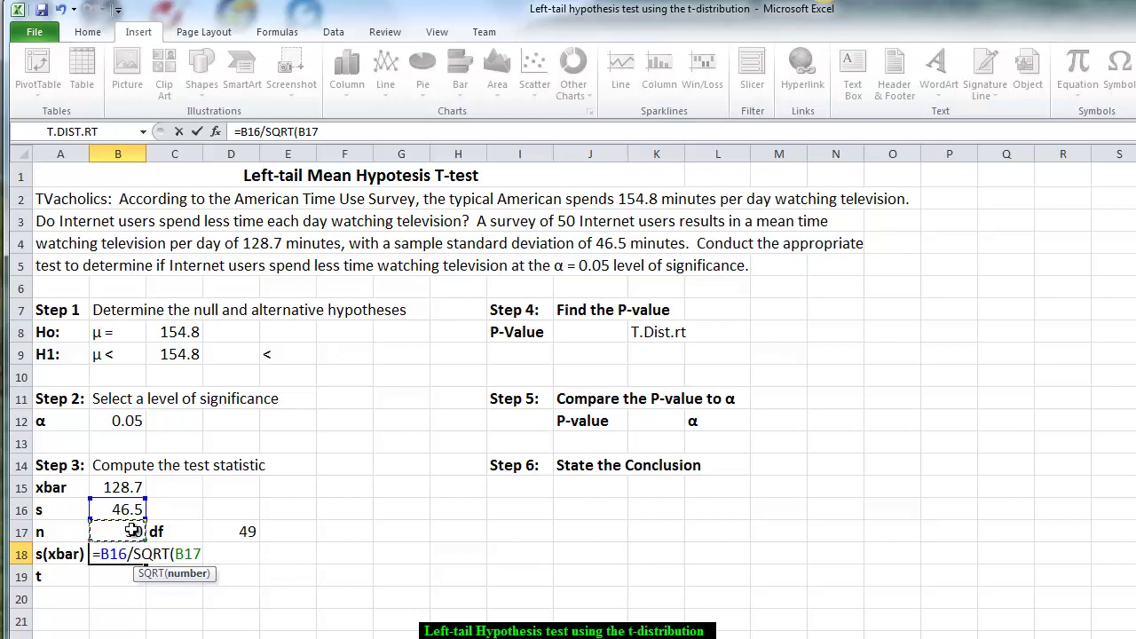
type(")")
key("Return")
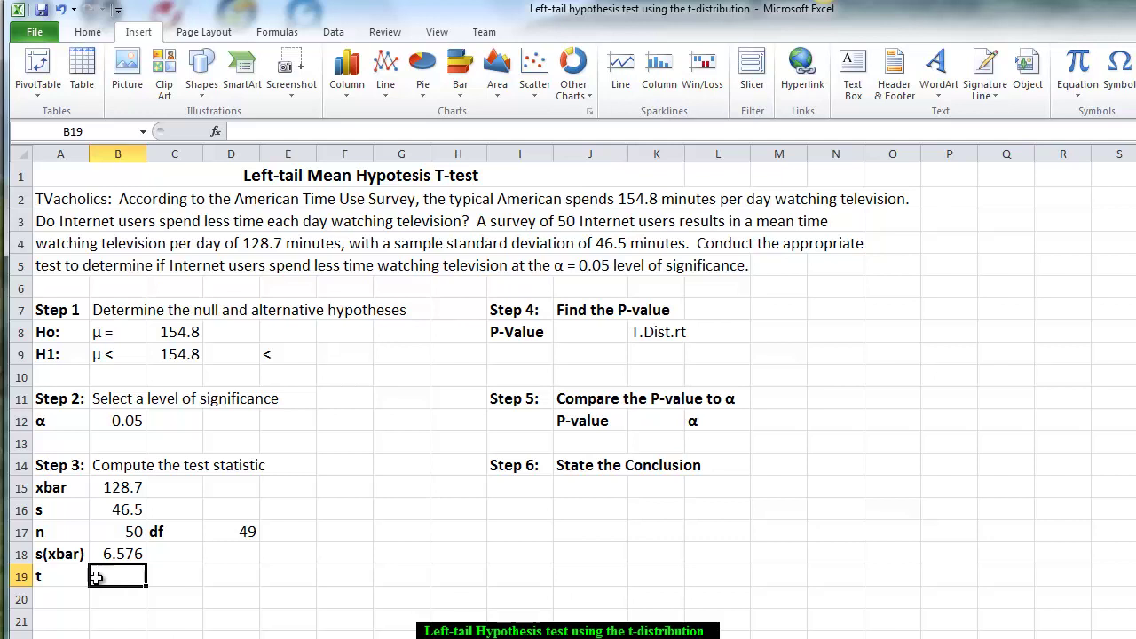
Calculate the t test statistic in B19 with the formula =(B15-C8)/B18
type("=")
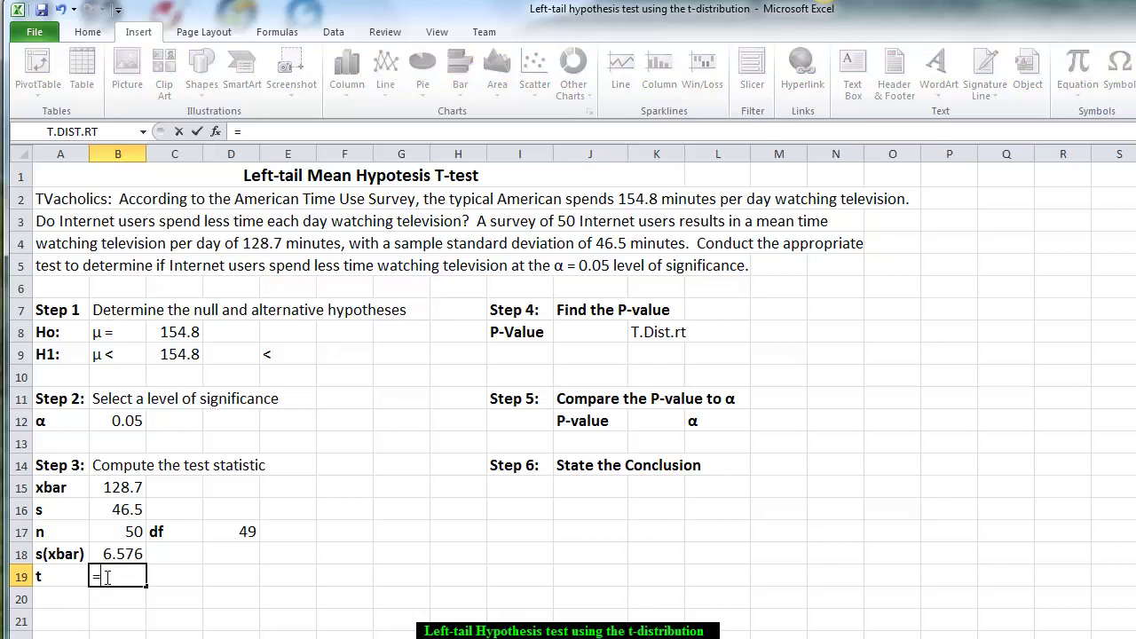
type("(")
left_click(106, 488)
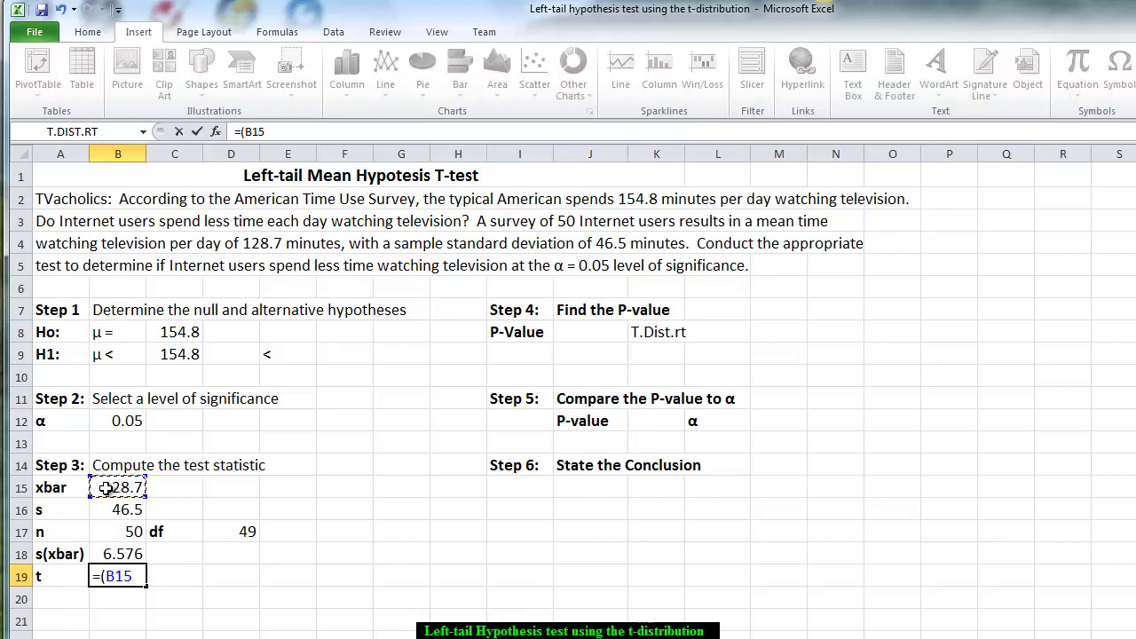
type("-")
left_click(164, 332)
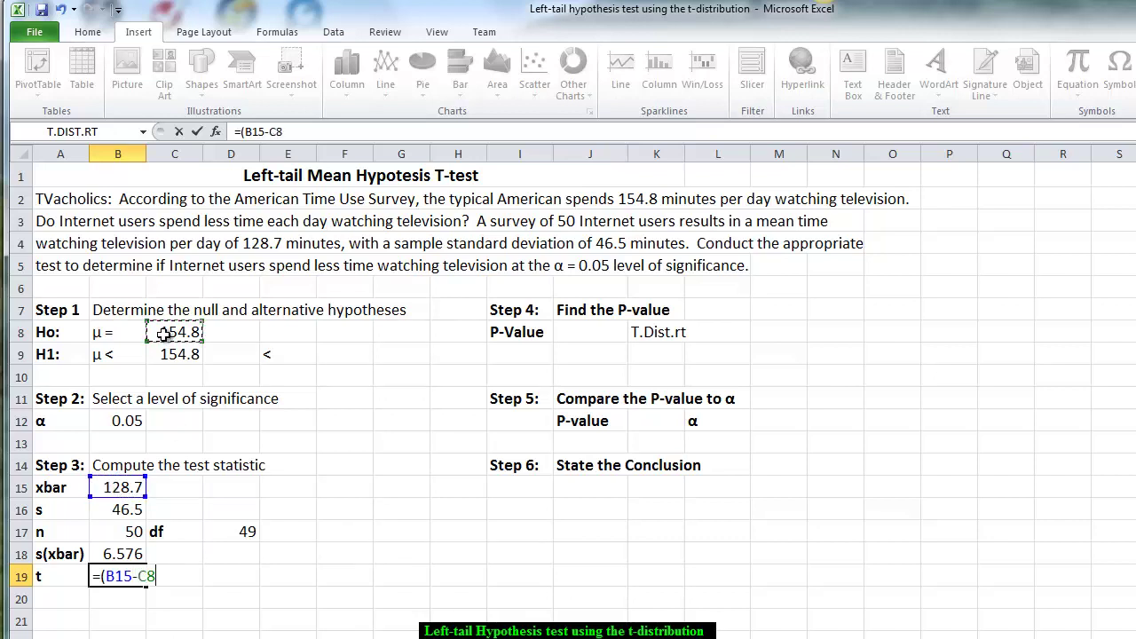
type(")/")
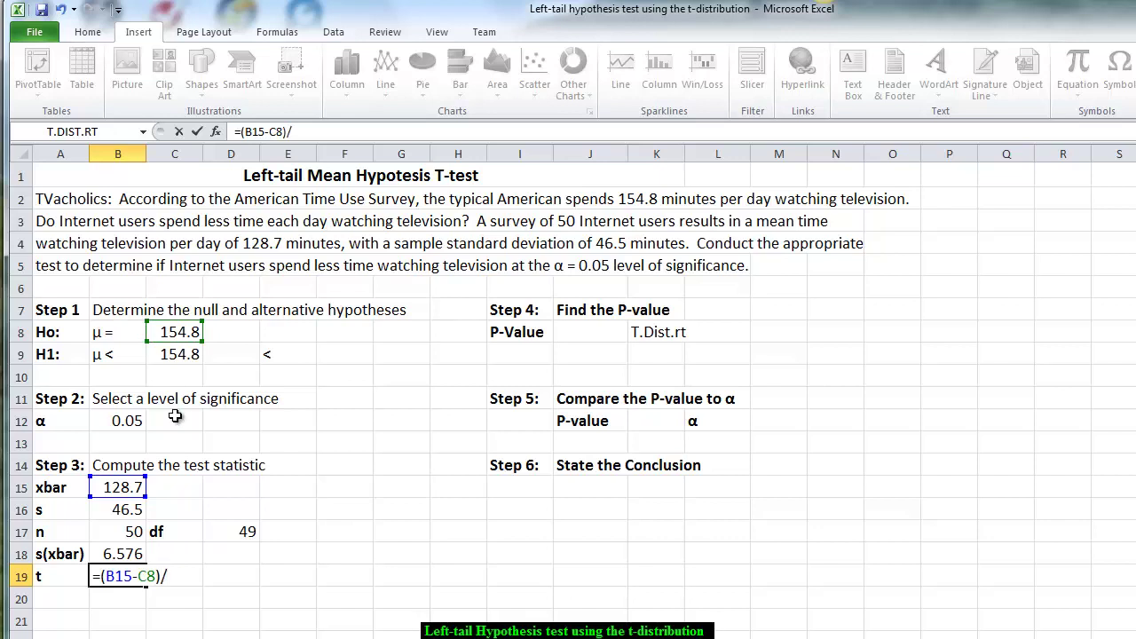
left_click(118, 552)
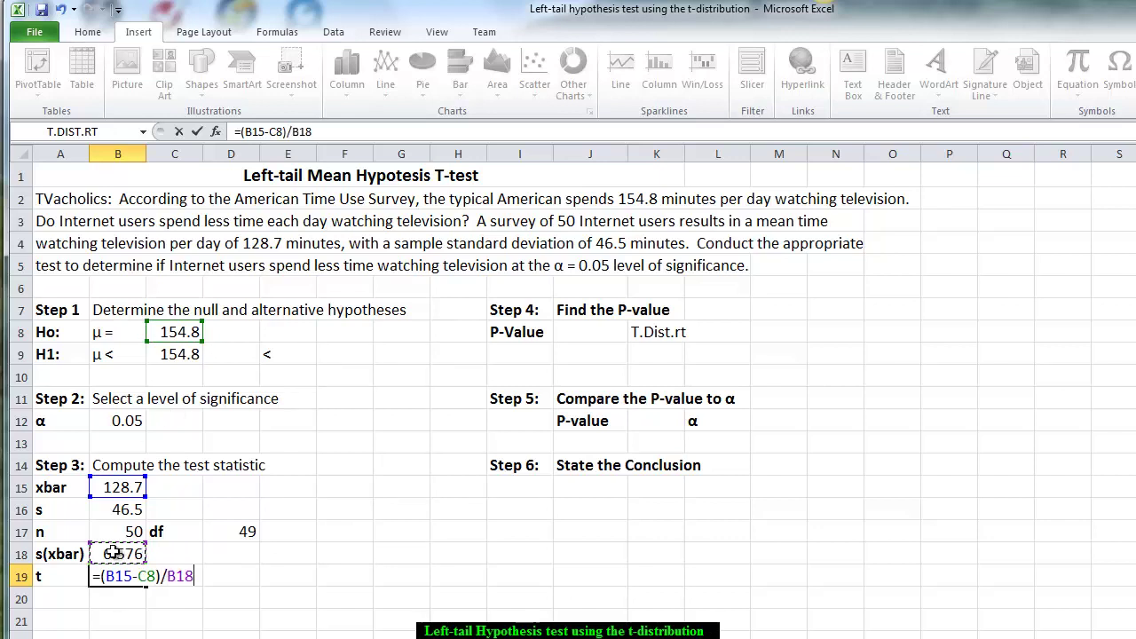
key("Return")
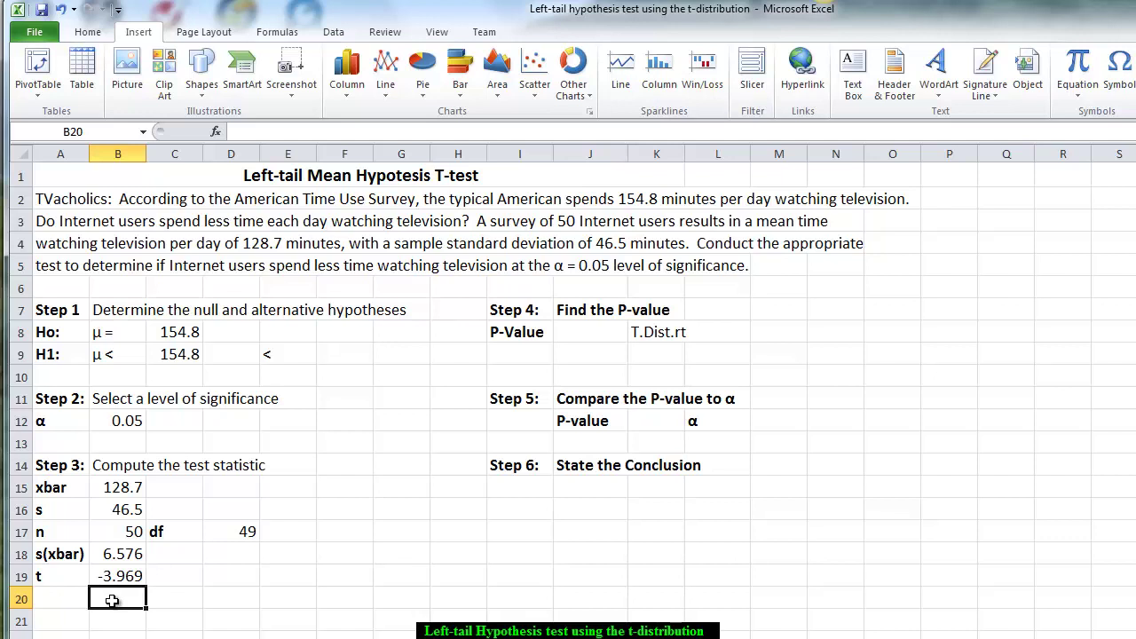
Write the probability statement P(xbar <128.7) in cell D15
left_click(220, 488)
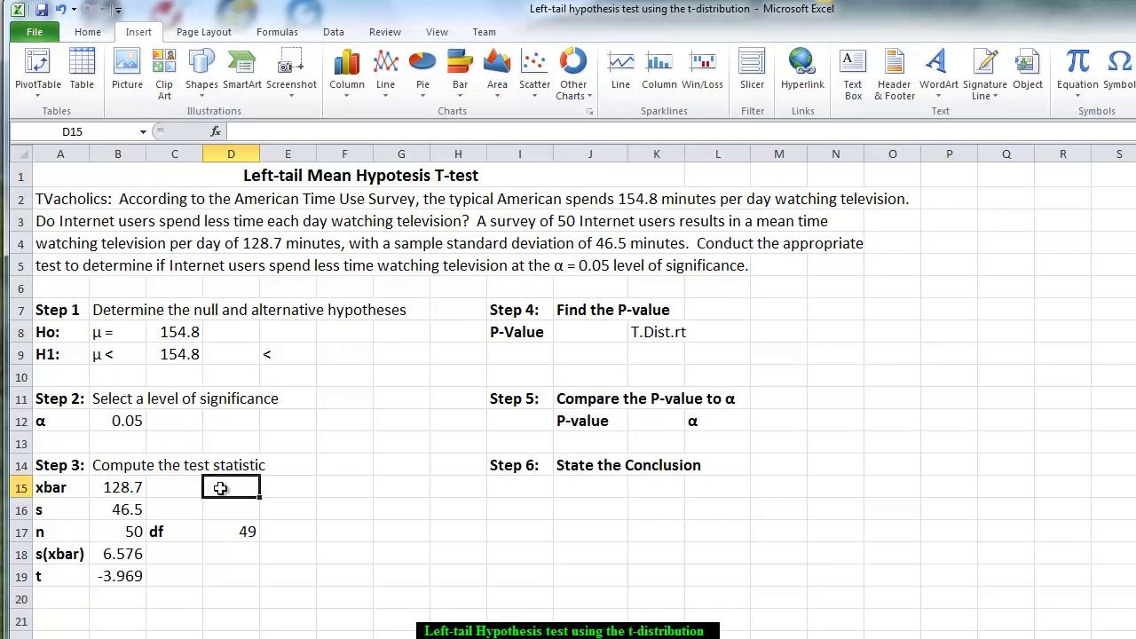
type("P9")
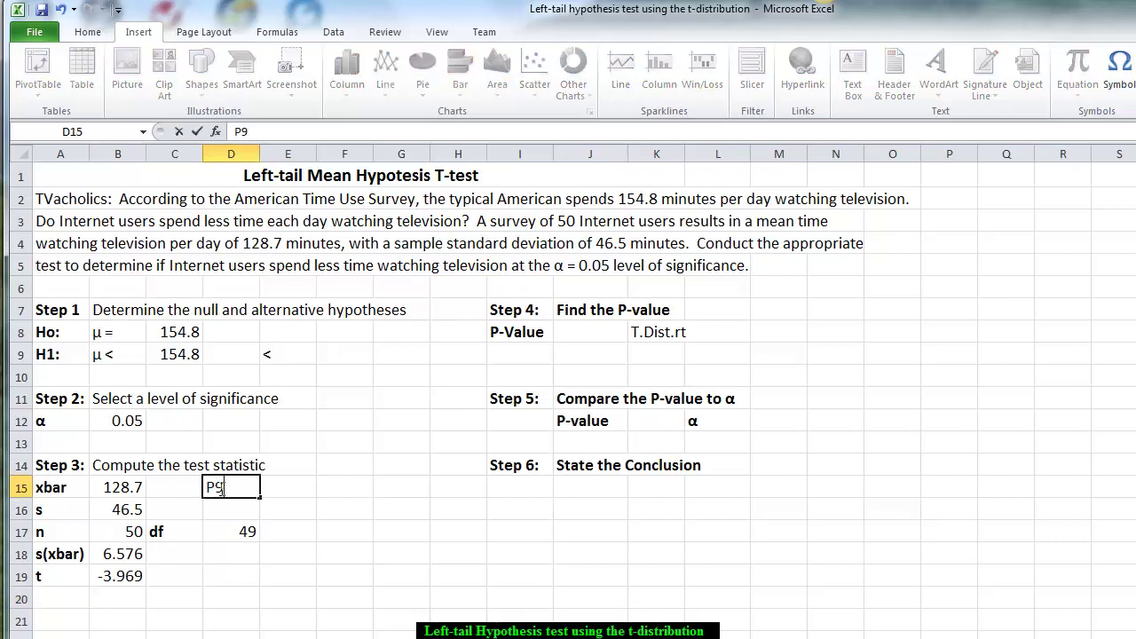
key("BackSpace")
type("(xbar <128.7")
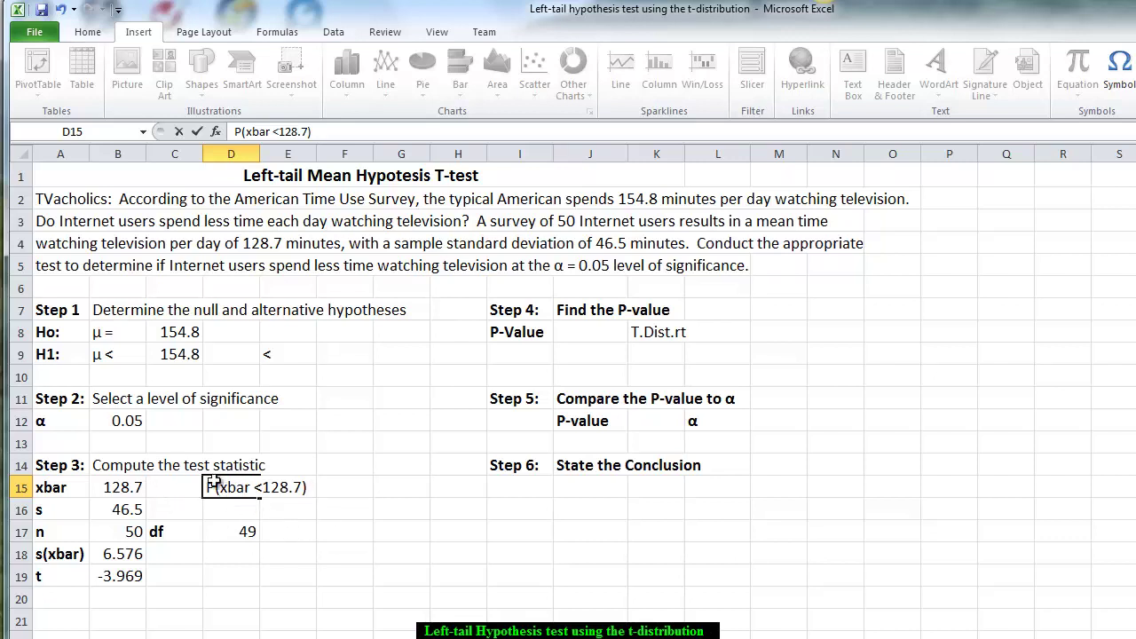
Insert the statistical function T.DIST.RT into the P-value cell J8
left_click(579, 332)
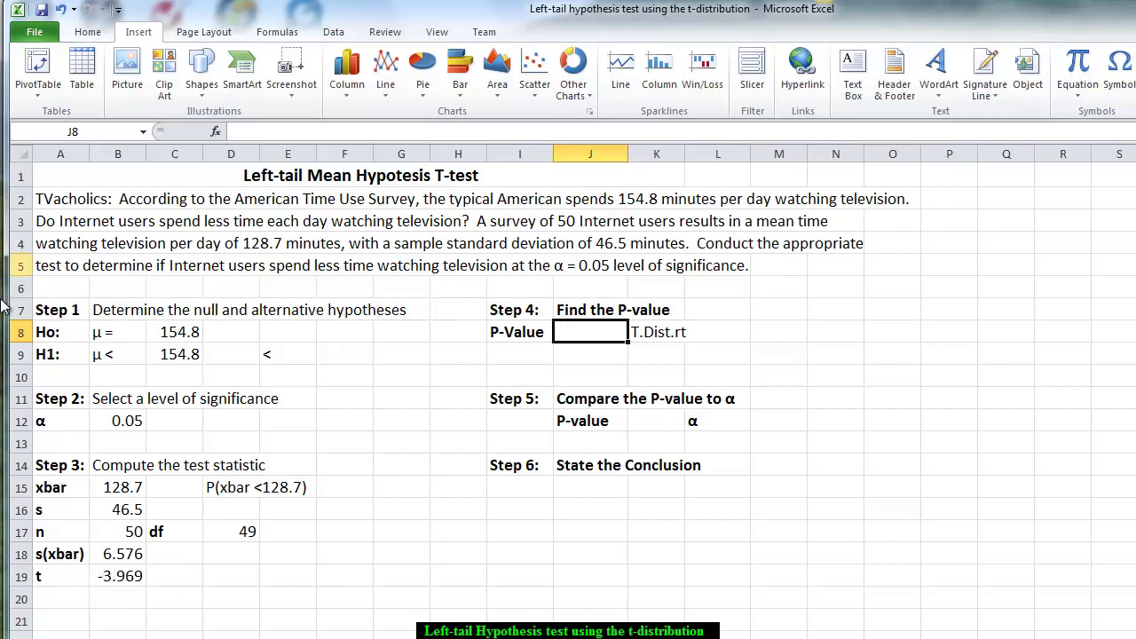
left_click(277, 33)
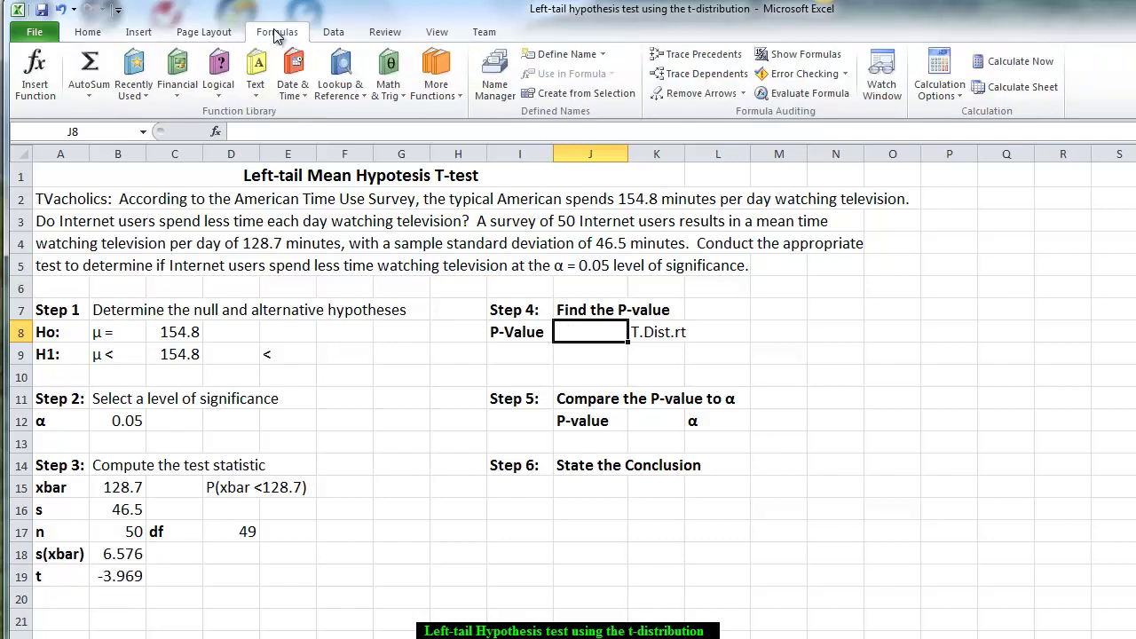
left_click(435, 79)
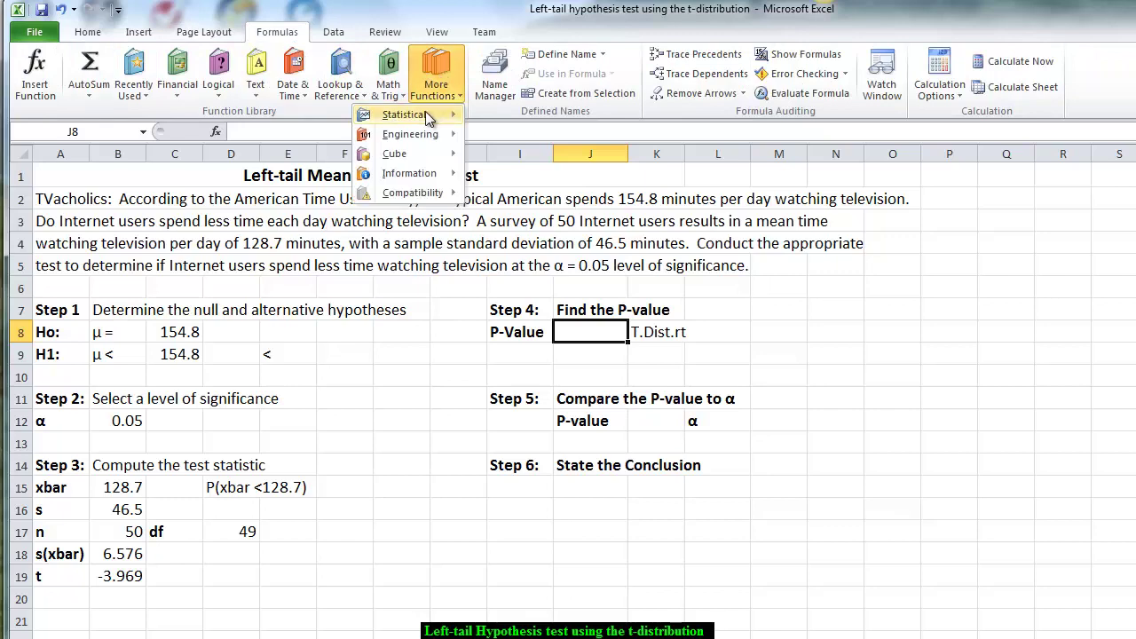
mouse_move(425, 114)
left_click_drag(345, 217, 351, 631)
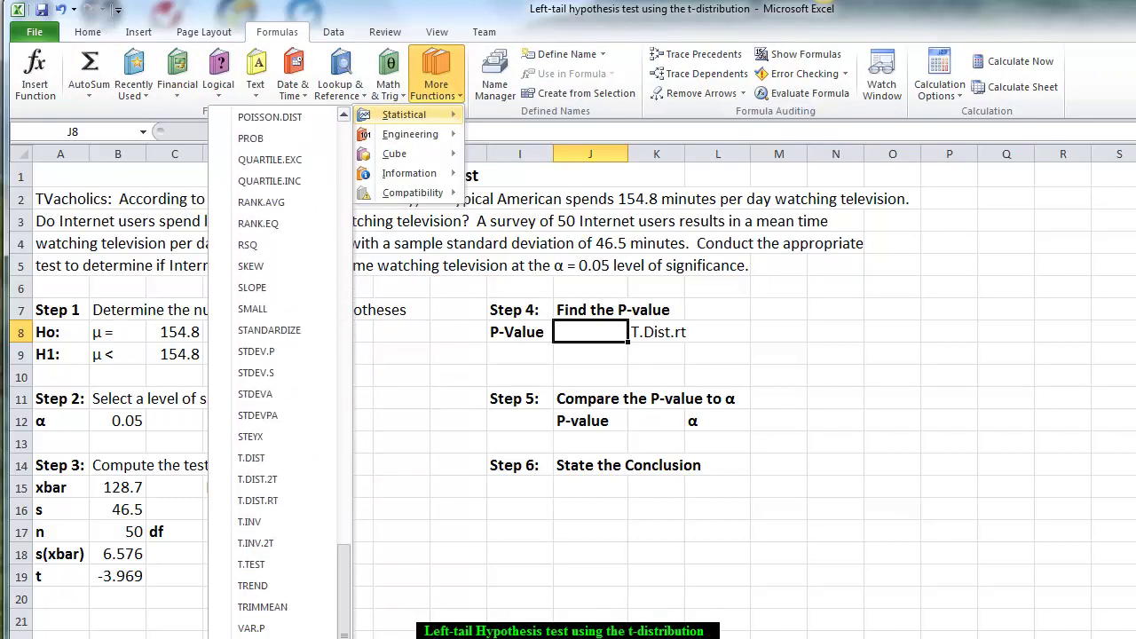
left_click(258, 502)
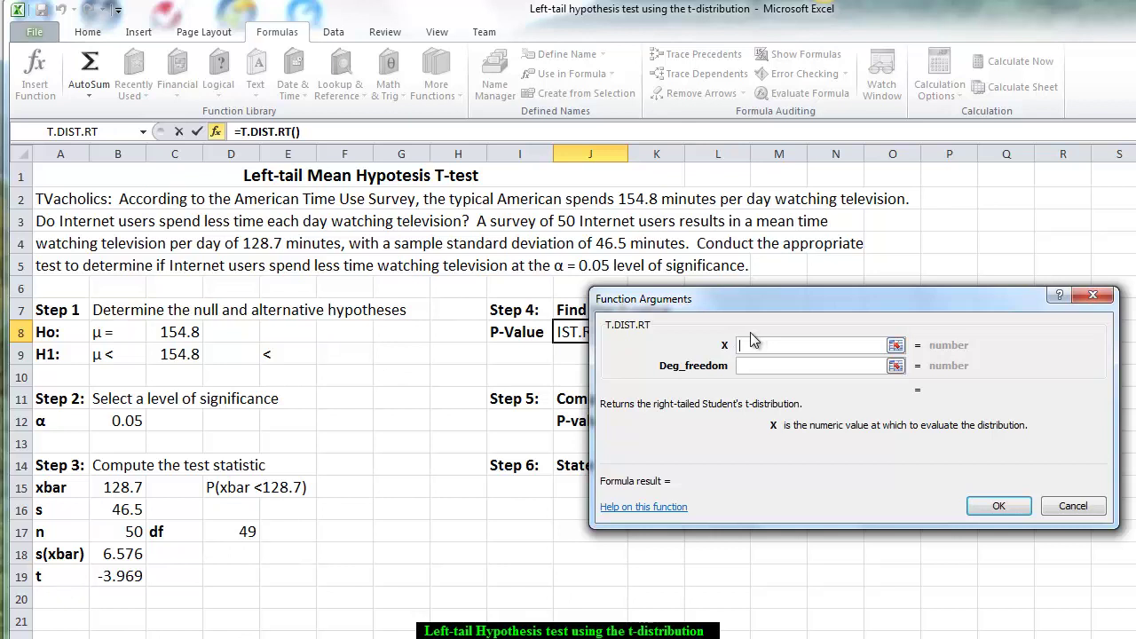
Complete the P-value function with X as -B19 and Deg_freedom as D17, and widen column J slightly
type("-")
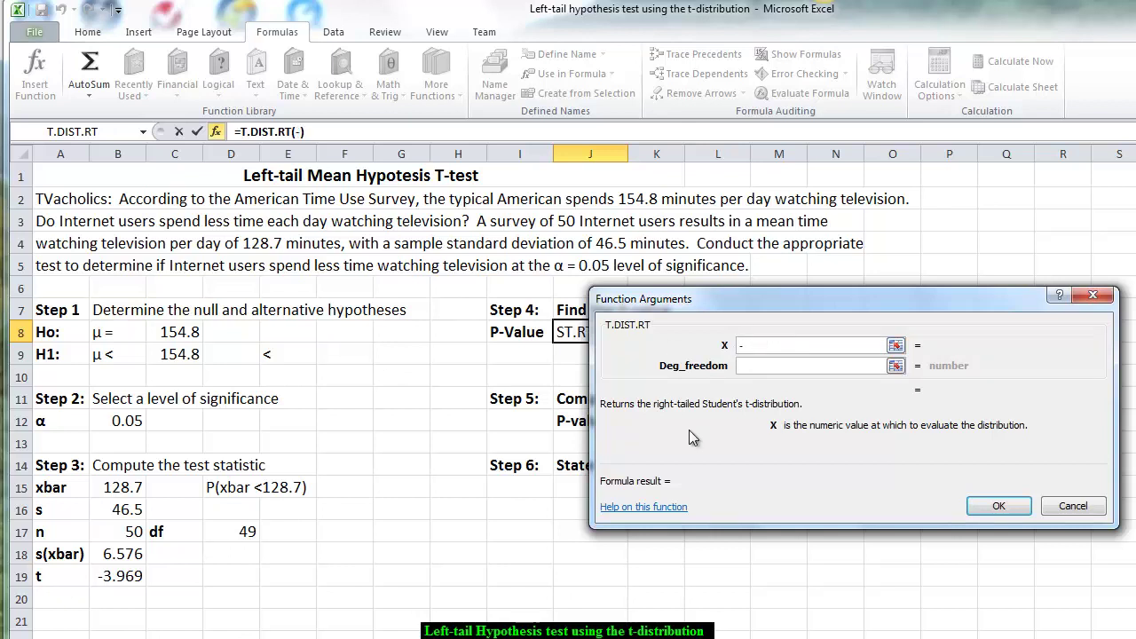
left_click(130, 576)
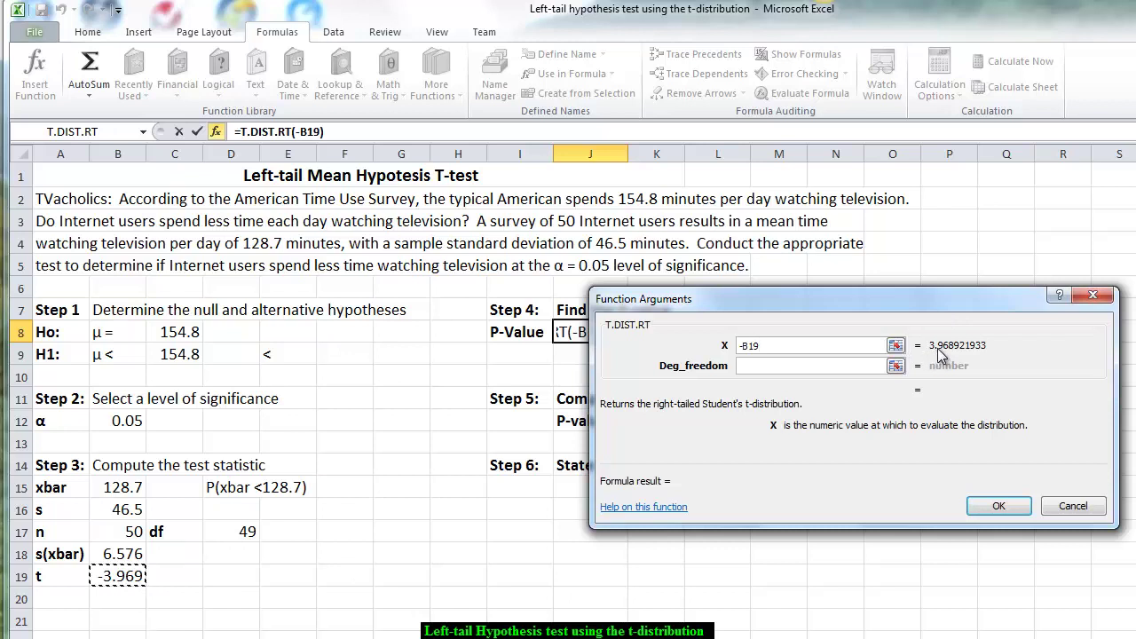
left_click_drag(887, 299, 970, 273)
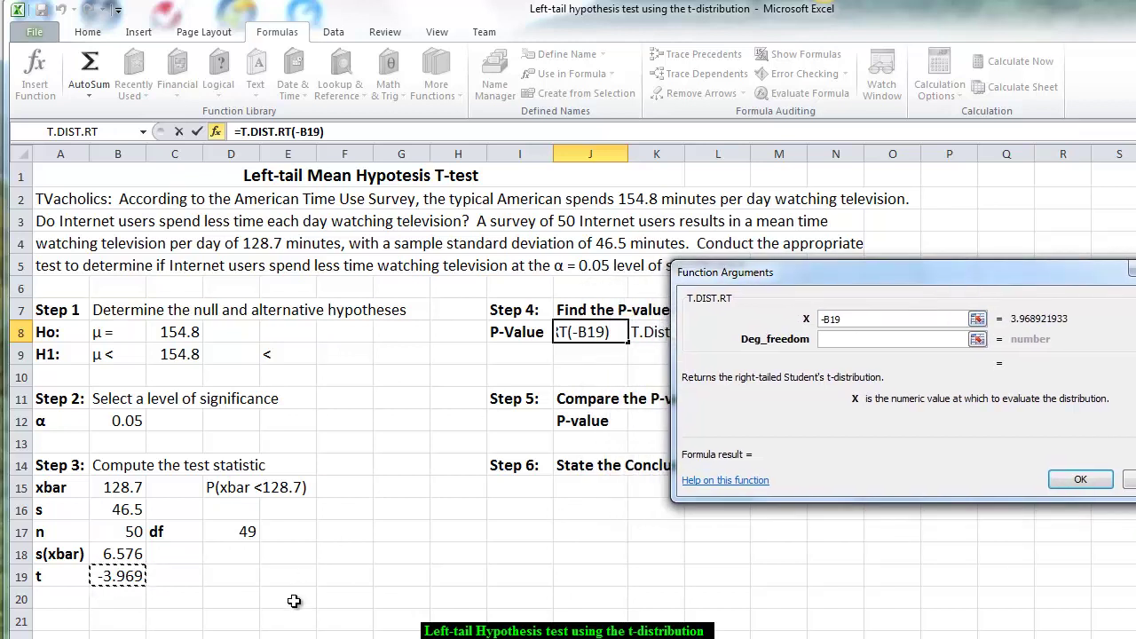
left_click(852, 338)
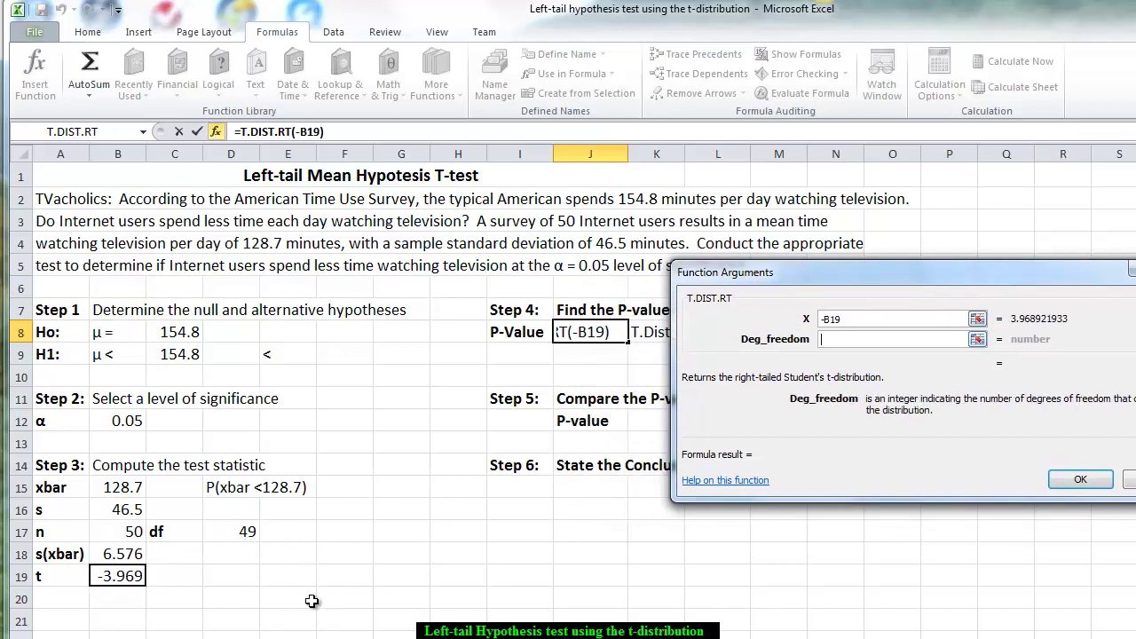
left_click(237, 531)
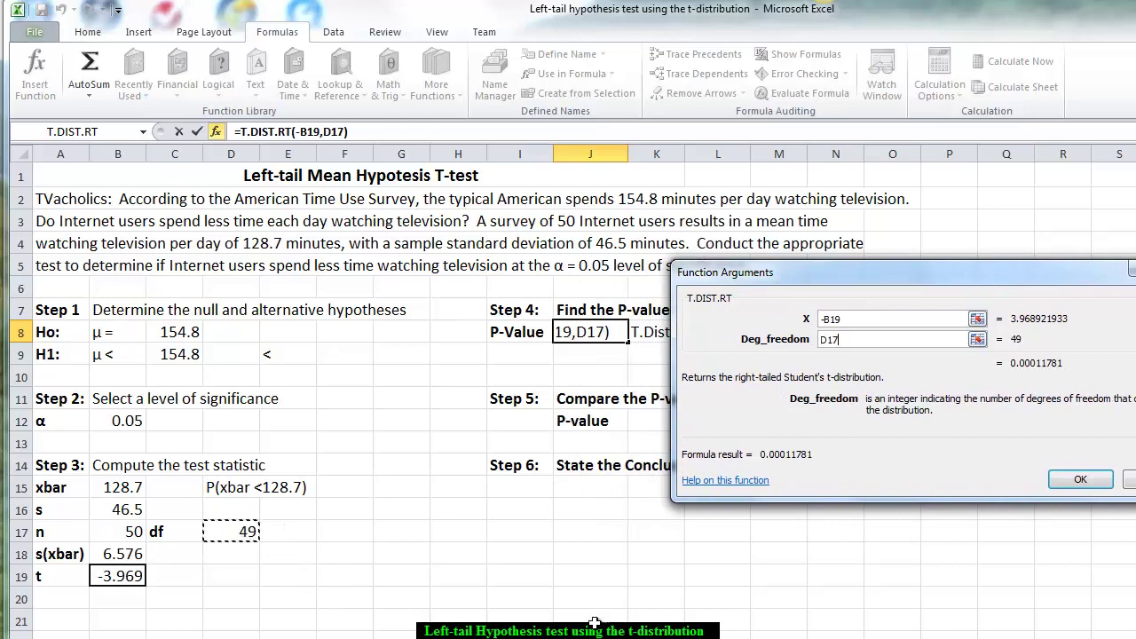
left_click(1080, 480)
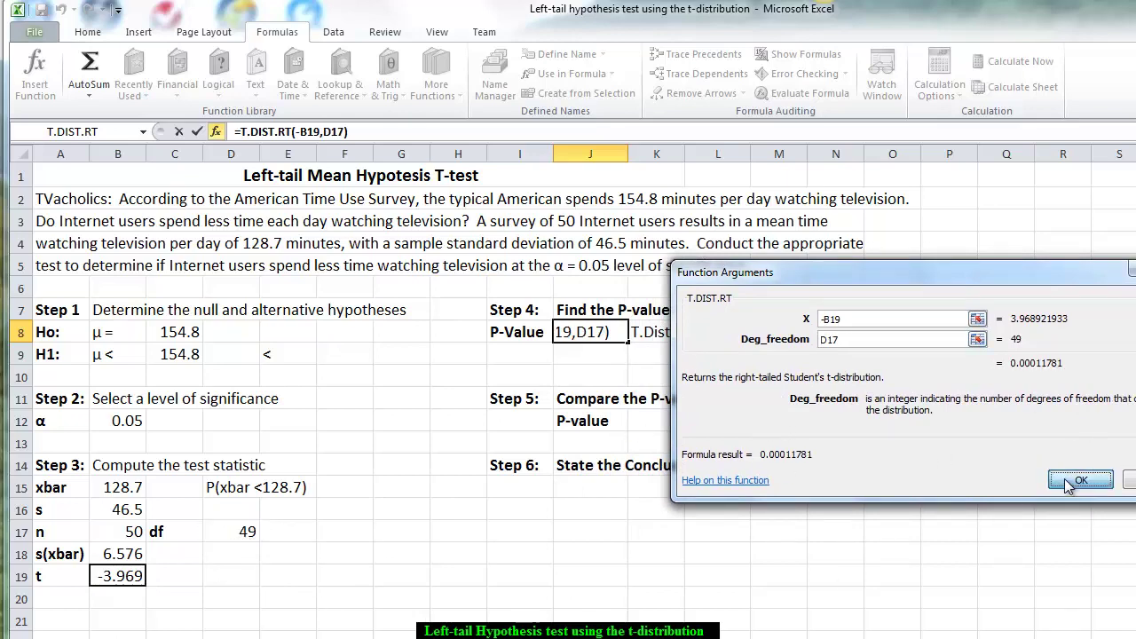
left_click_drag(628, 152, 636, 152)
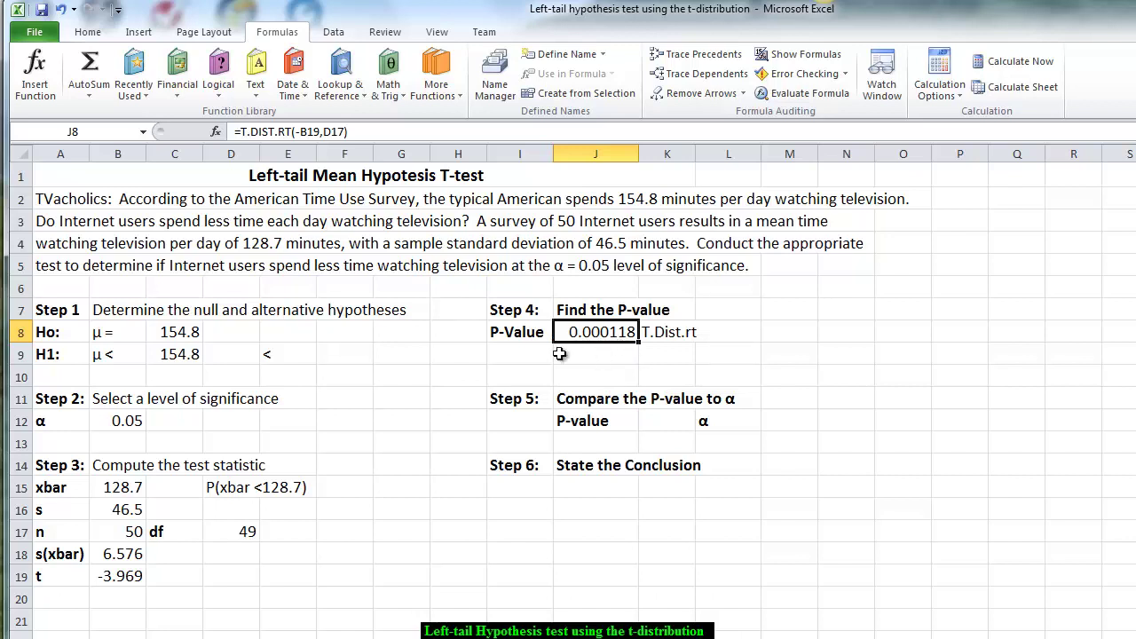
Fill in the Step 5 comparison by linking J13 to the P-value with =J8 and L13 to α with =B12
left_click(582, 441)
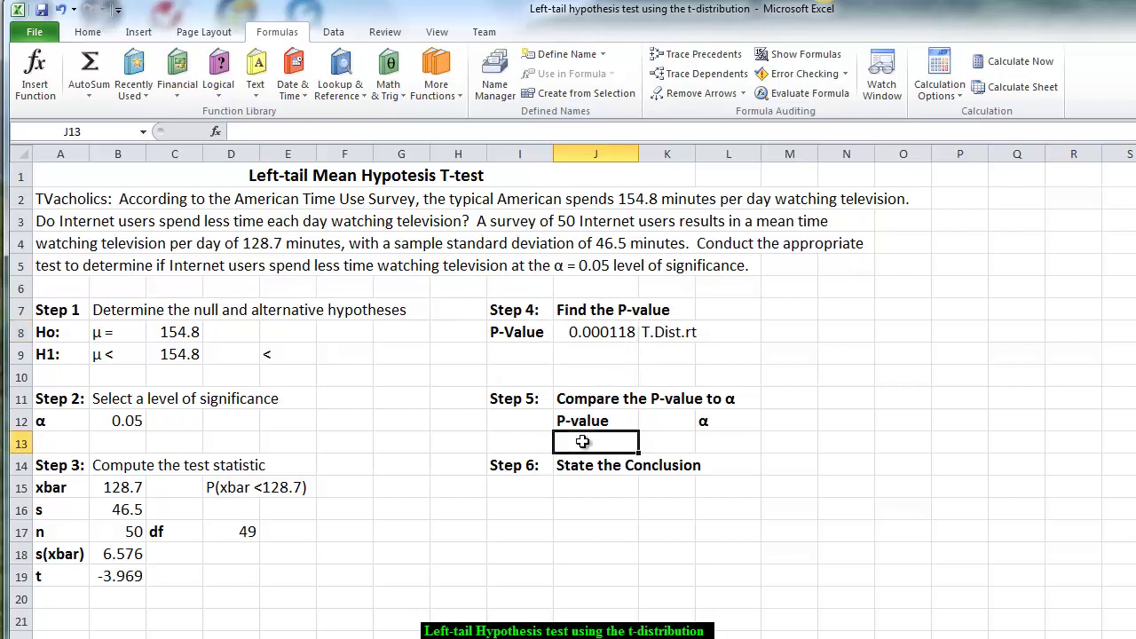
type("=")
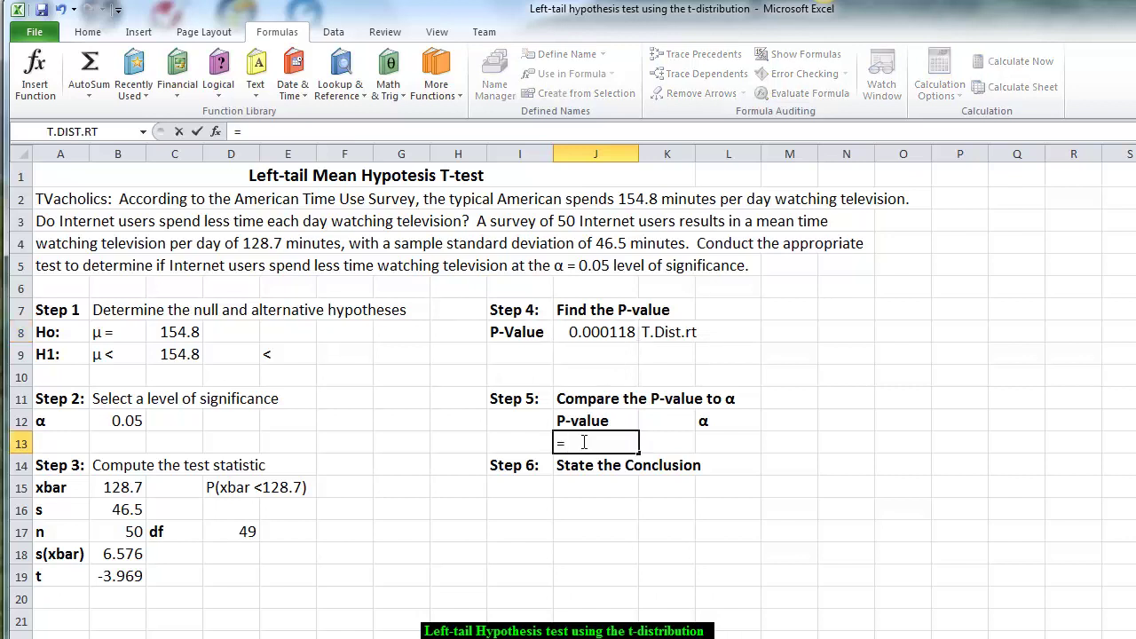
left_click(586, 330)
key("Return")
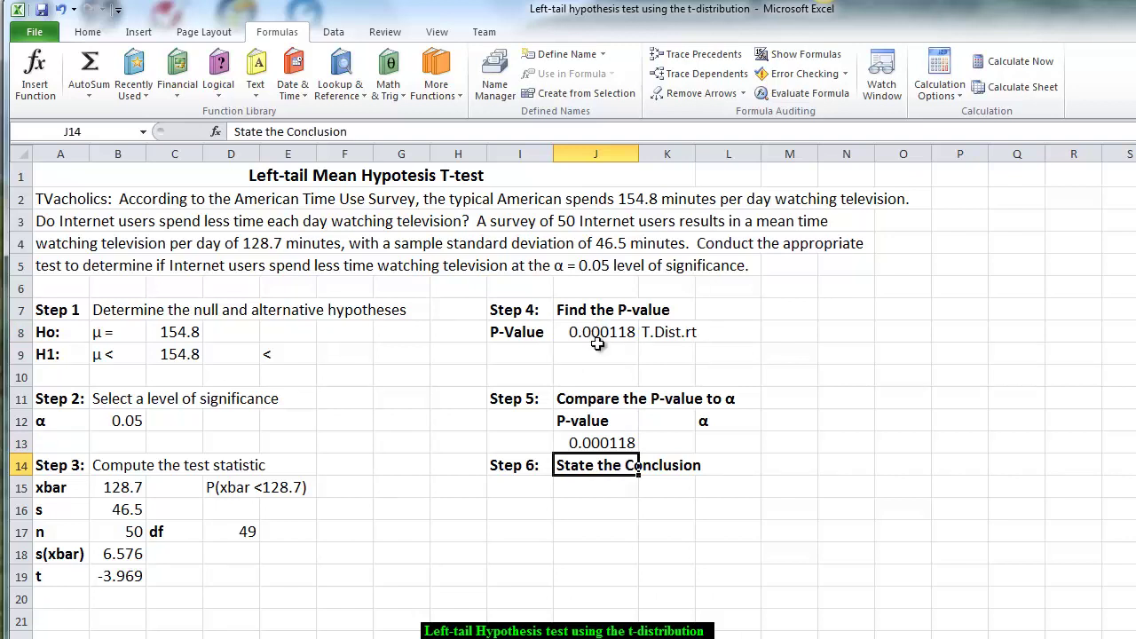
left_click(715, 445)
type("=")
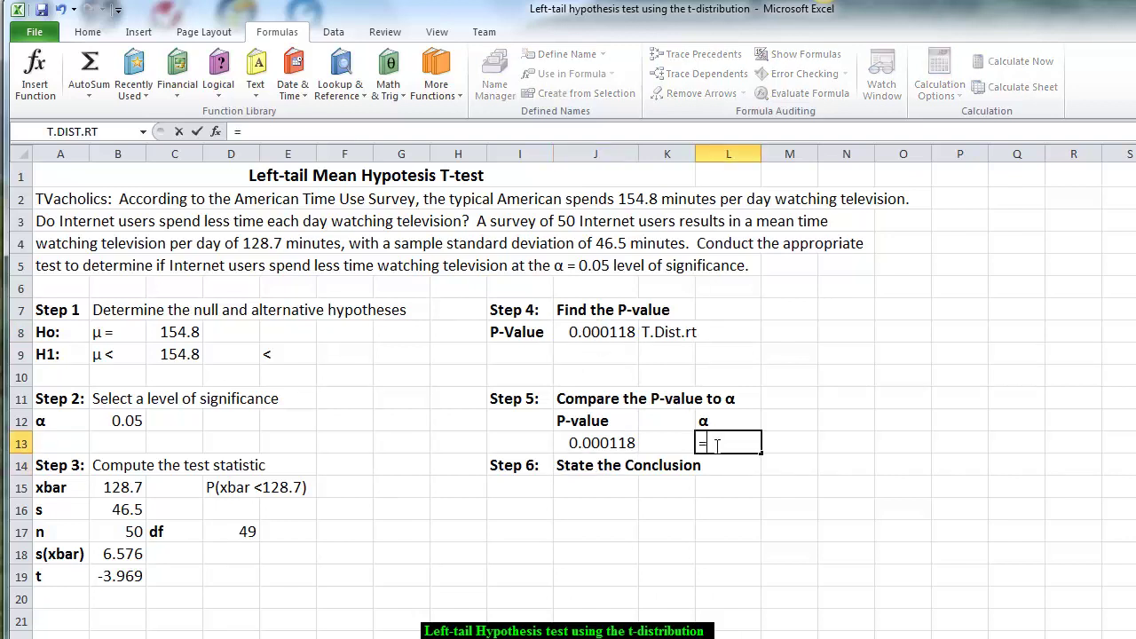
left_click(122, 423)
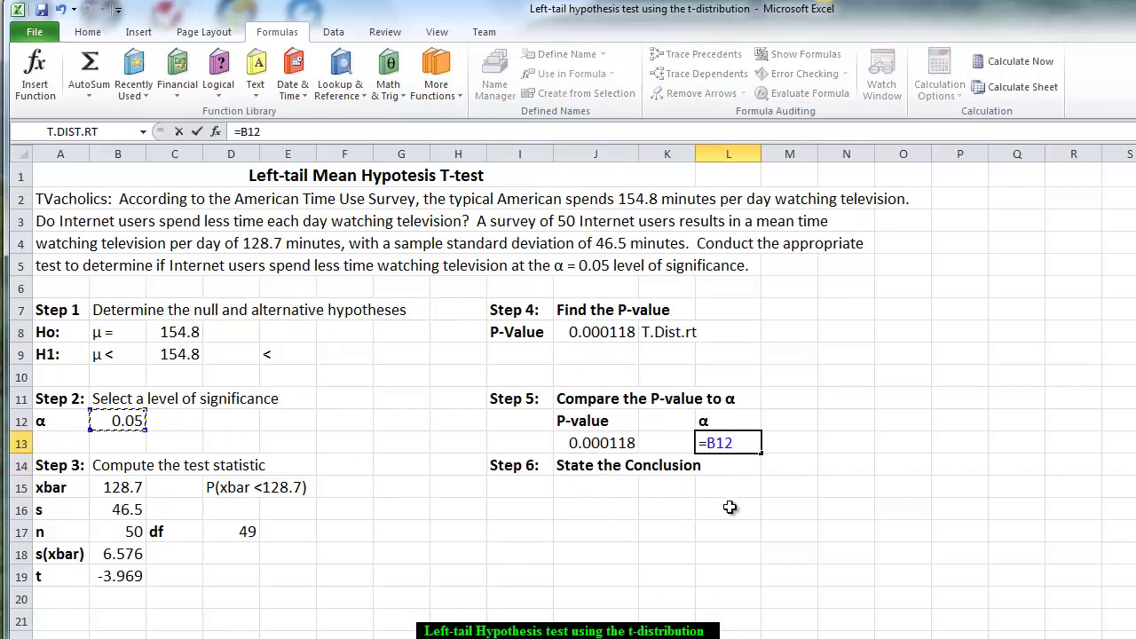
key("Return")
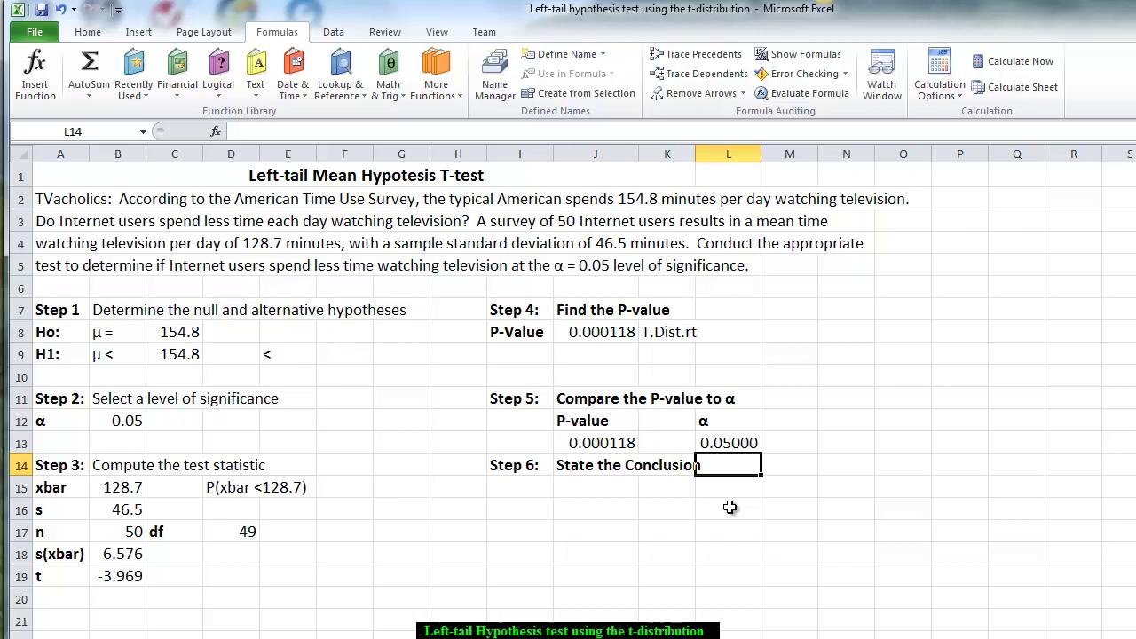
Increase the α value in L13 to seven decimal places
left_click(726, 443)
left_click(87, 35)
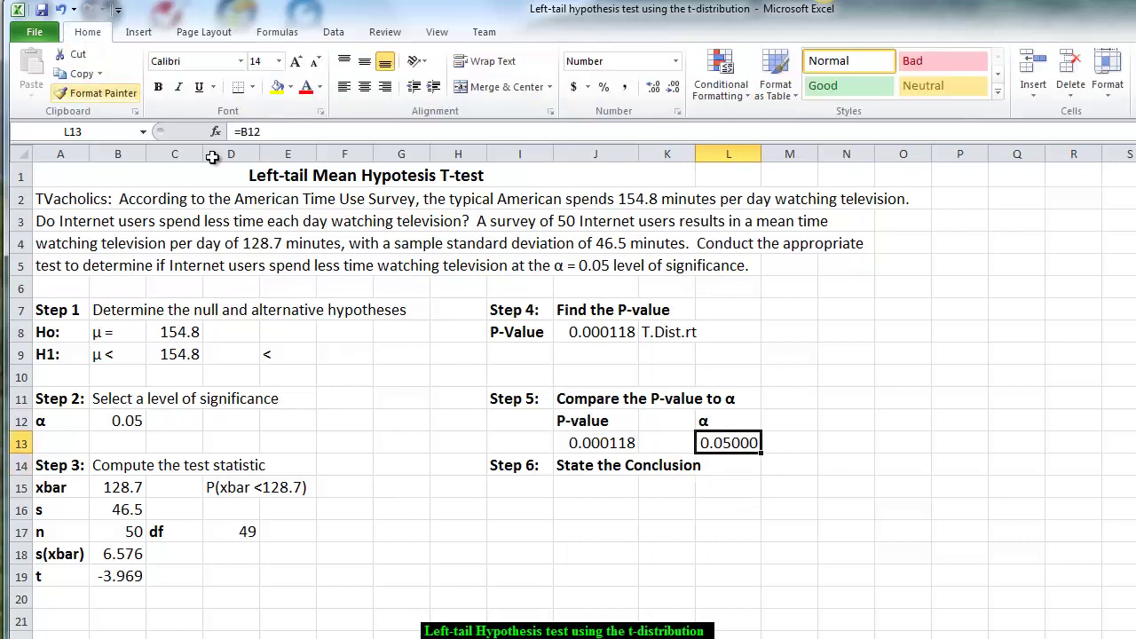
left_click(656, 89)
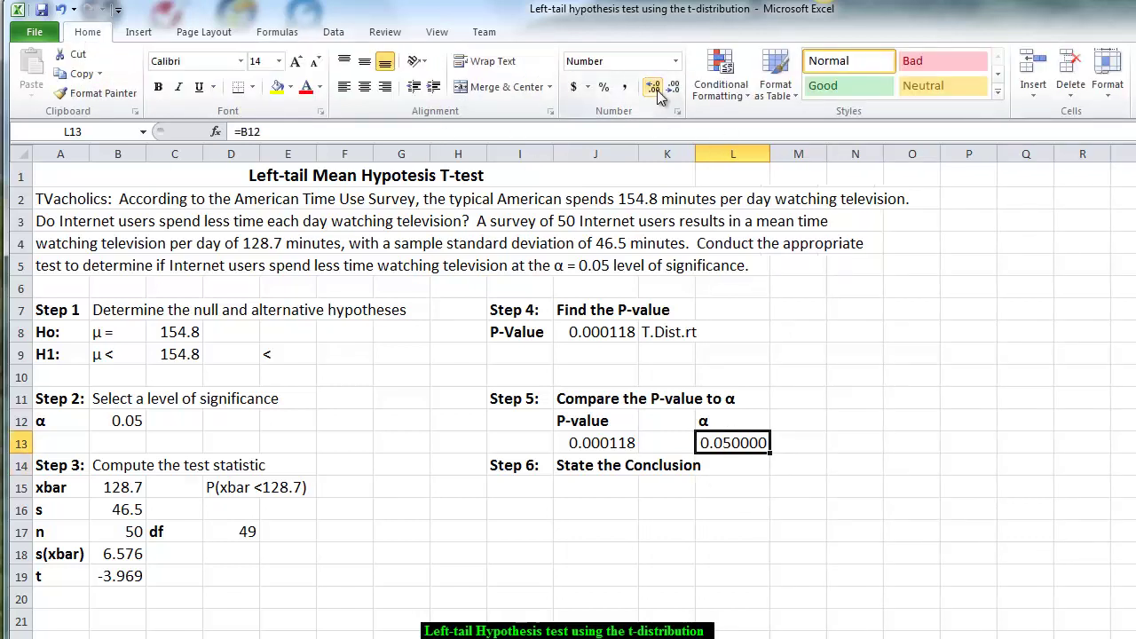
left_click(657, 90)
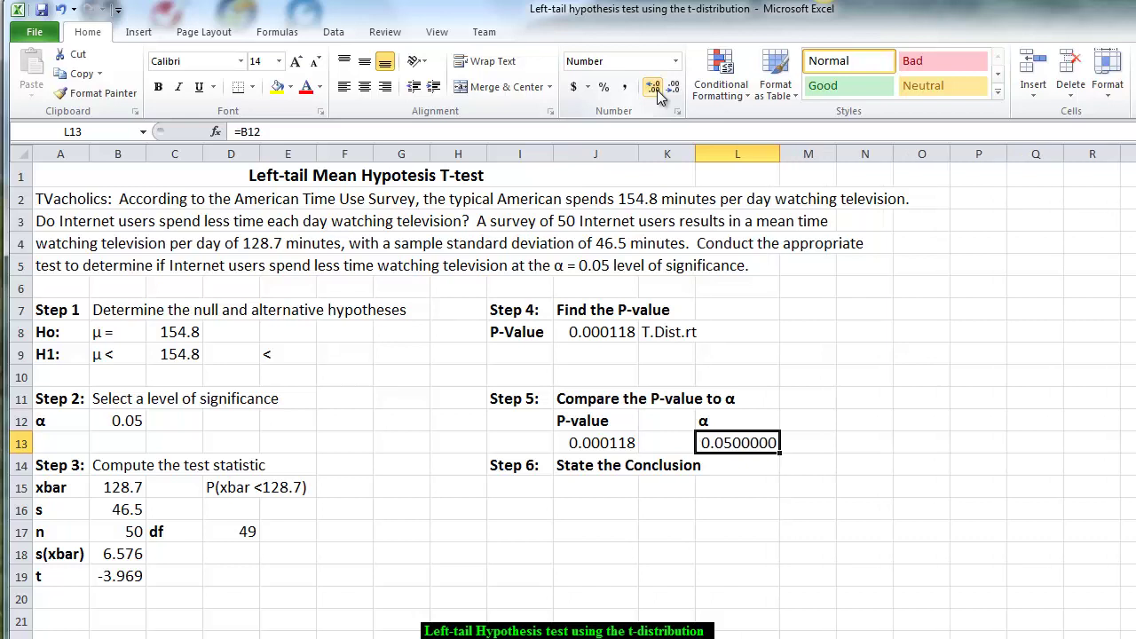
Enter the < sign in K13 between the P-value and α, and centre it in the cell
left_click(670, 446)
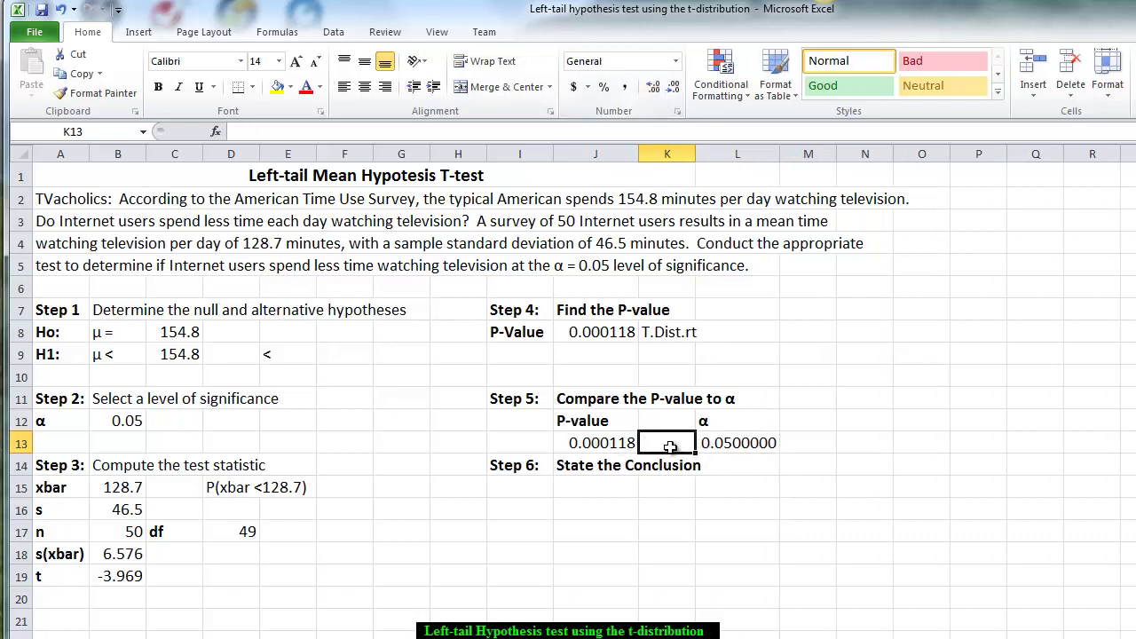
type("<")
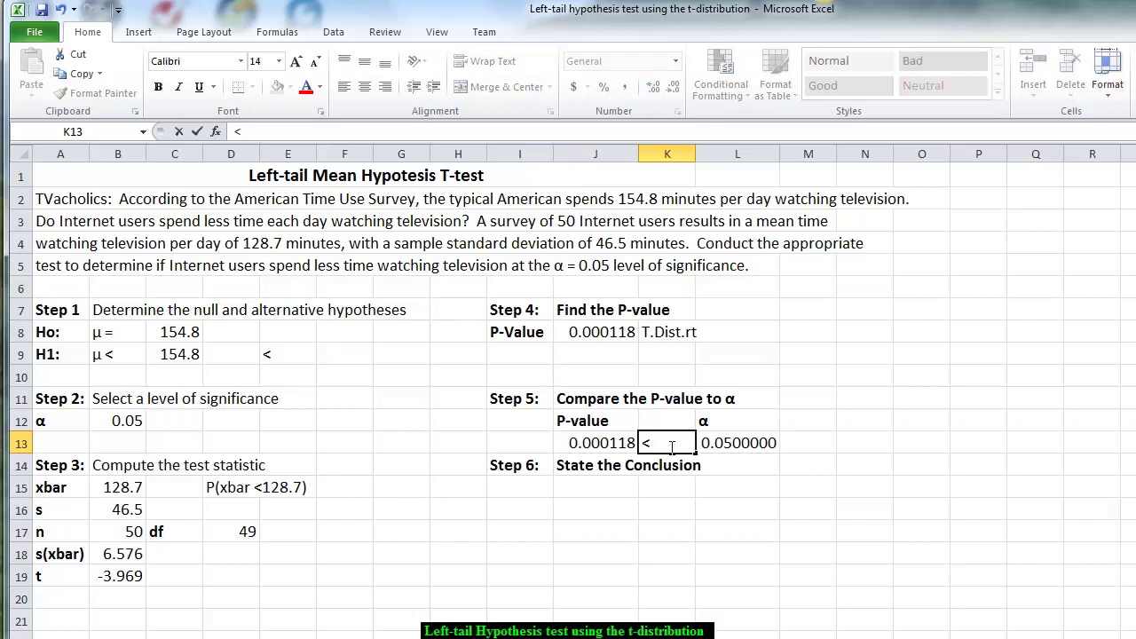
left_click(664, 487)
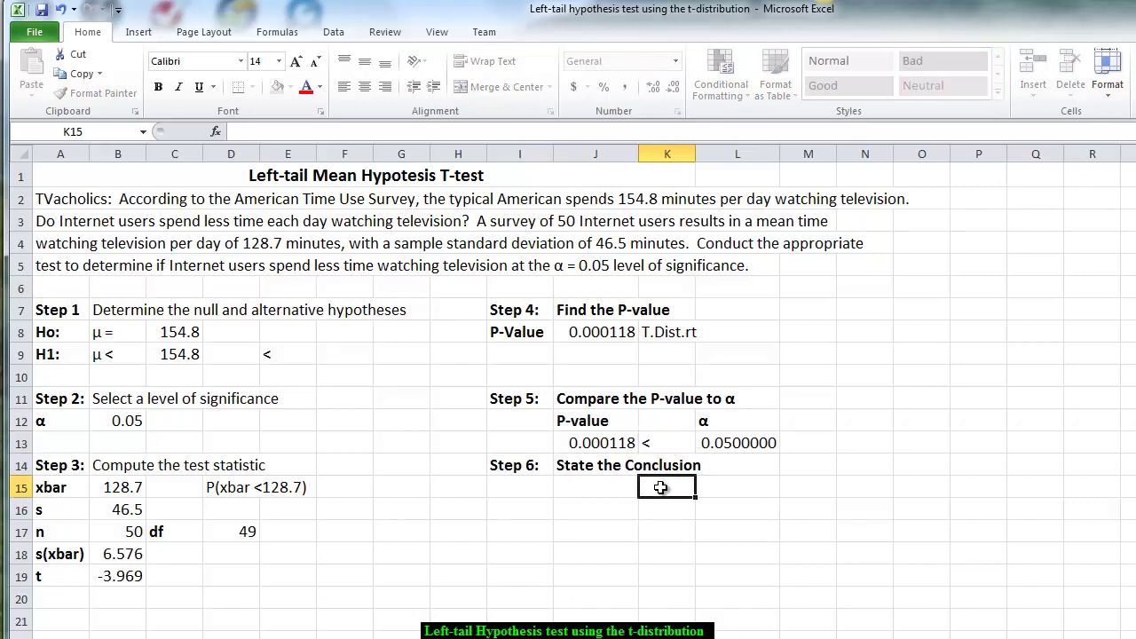
left_click(652, 449)
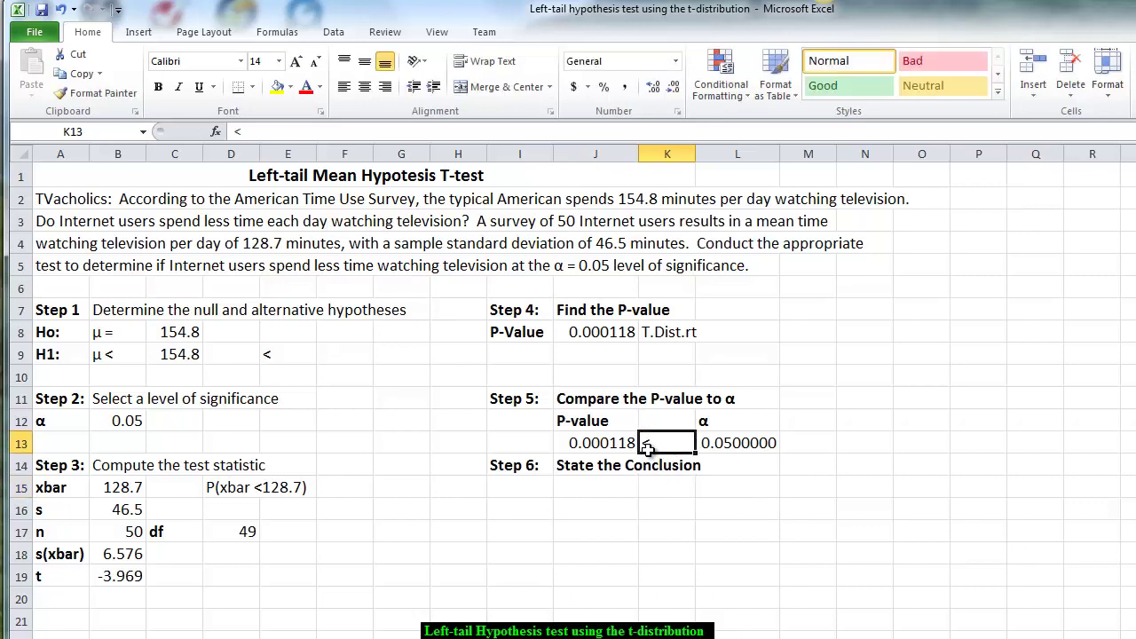
left_click(364, 86)
left_click(515, 487)
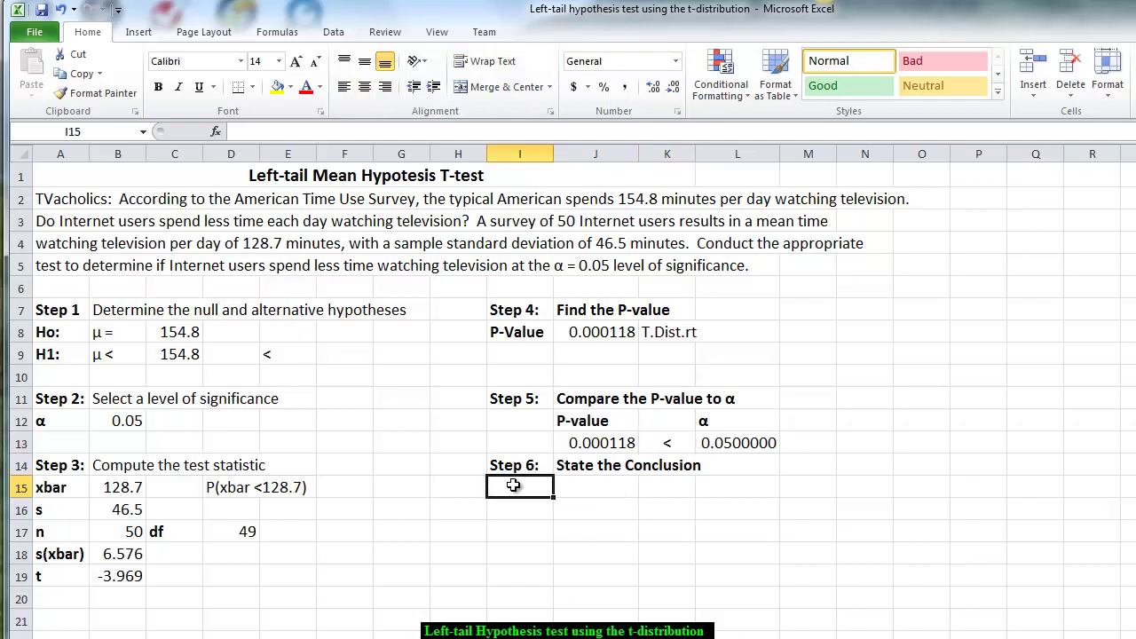
Enter the first line of the Step 6 conclusion in I15: "There is sufficient evidence to conclude that Interner users"
type("There is")
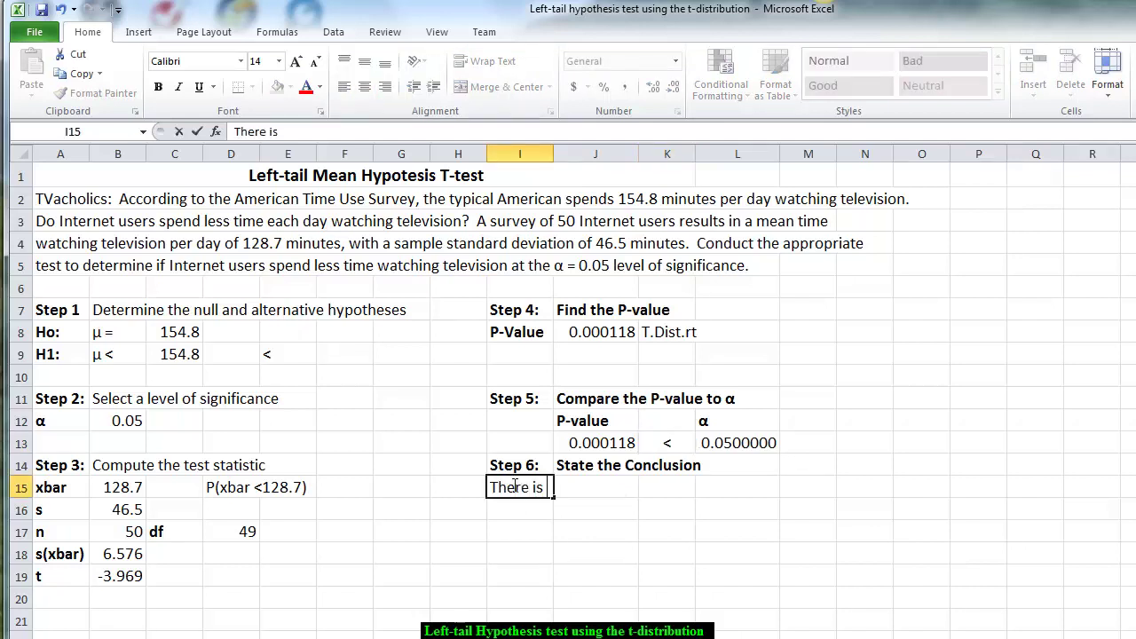
type(" sufficien")
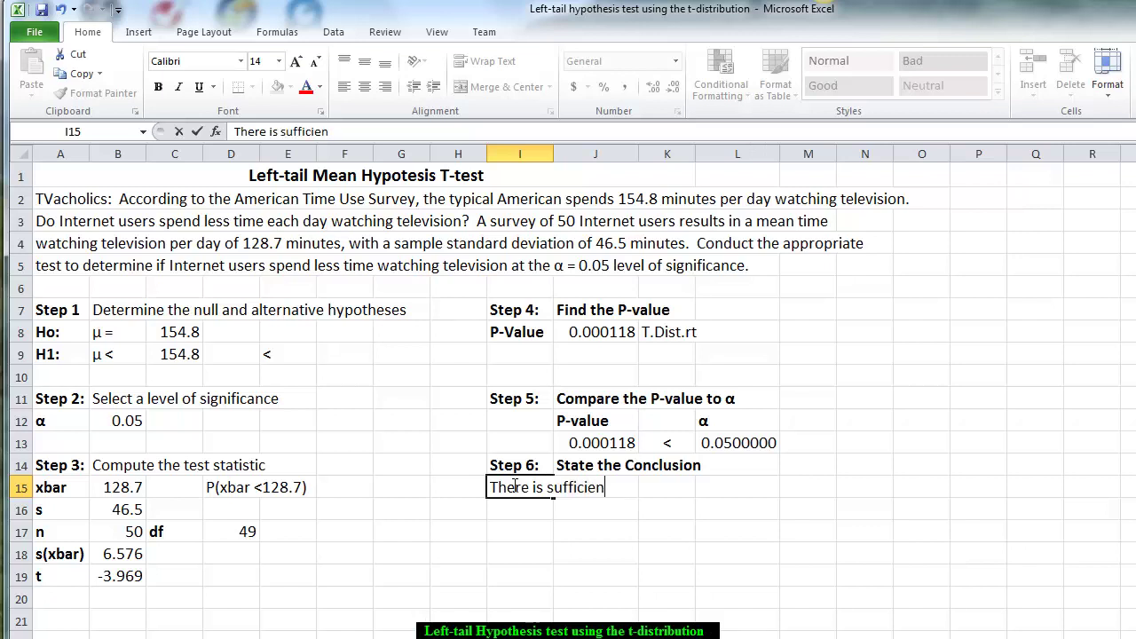
type("t eviden")
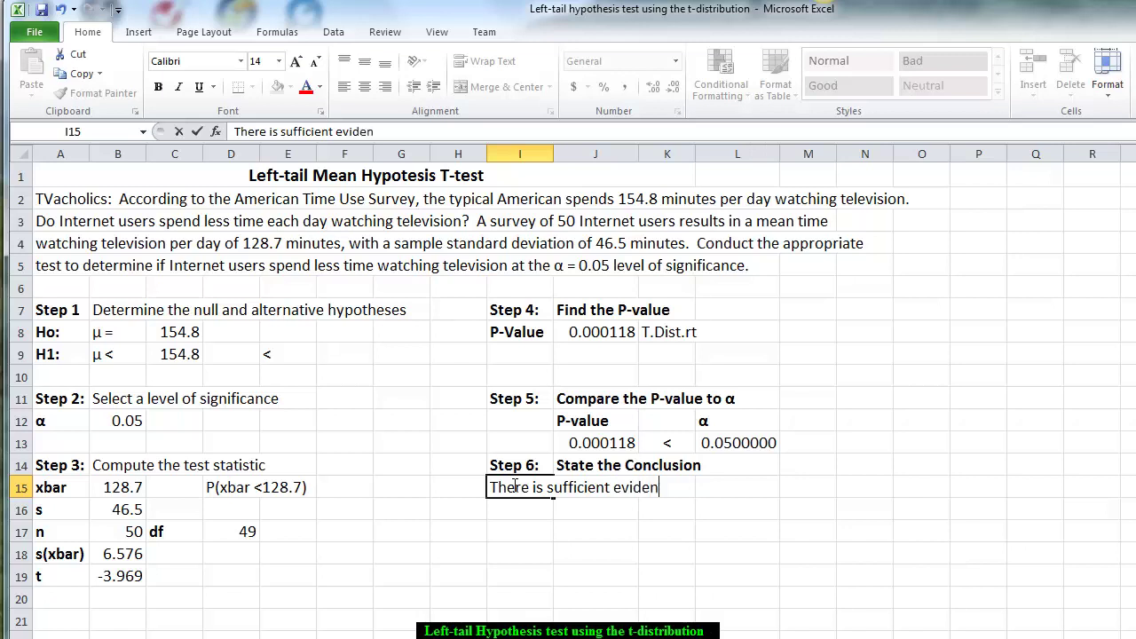
type("ce to concl")
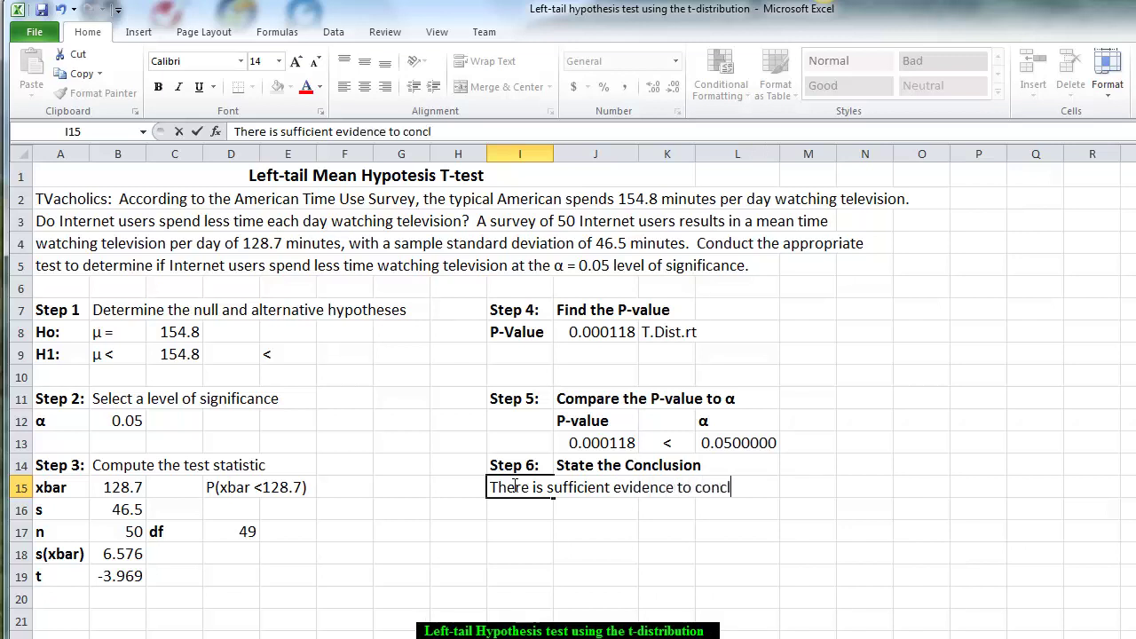
type("ude that In")
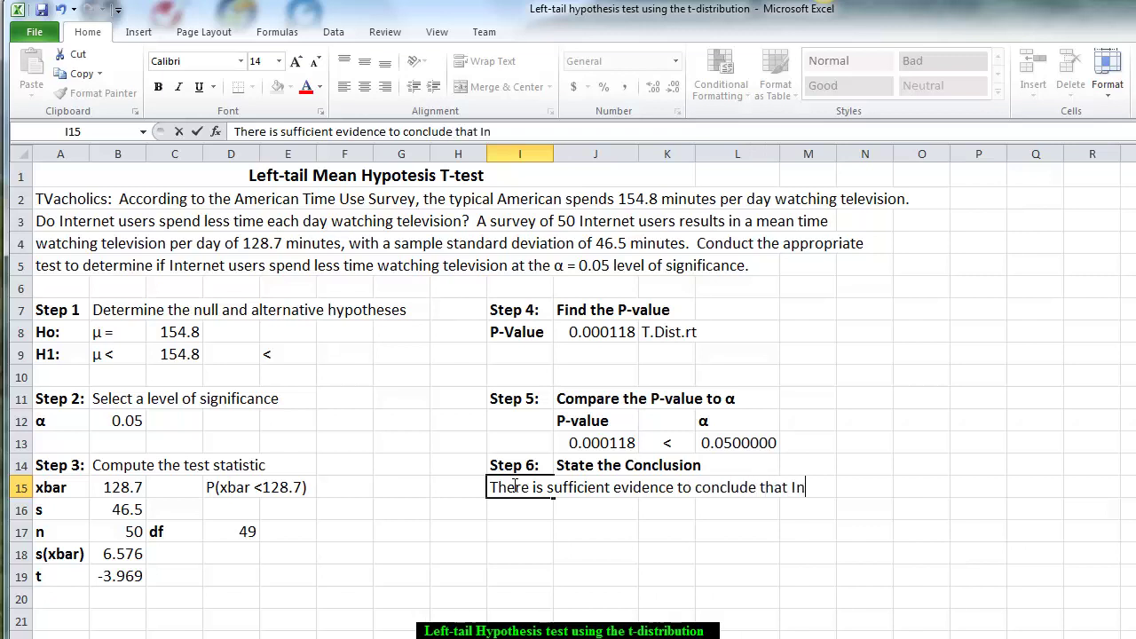
type("terner")
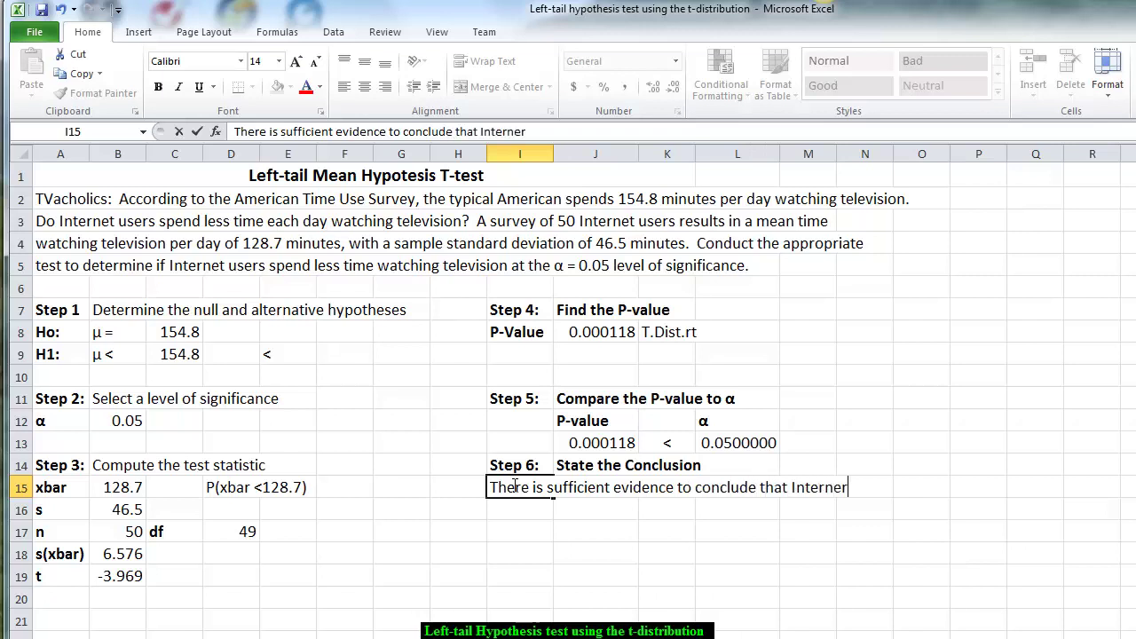
type(" users")
key("Return")
Continue the conclusion in I16 with "watch significantly less television than nonInternet users"
type("watch")
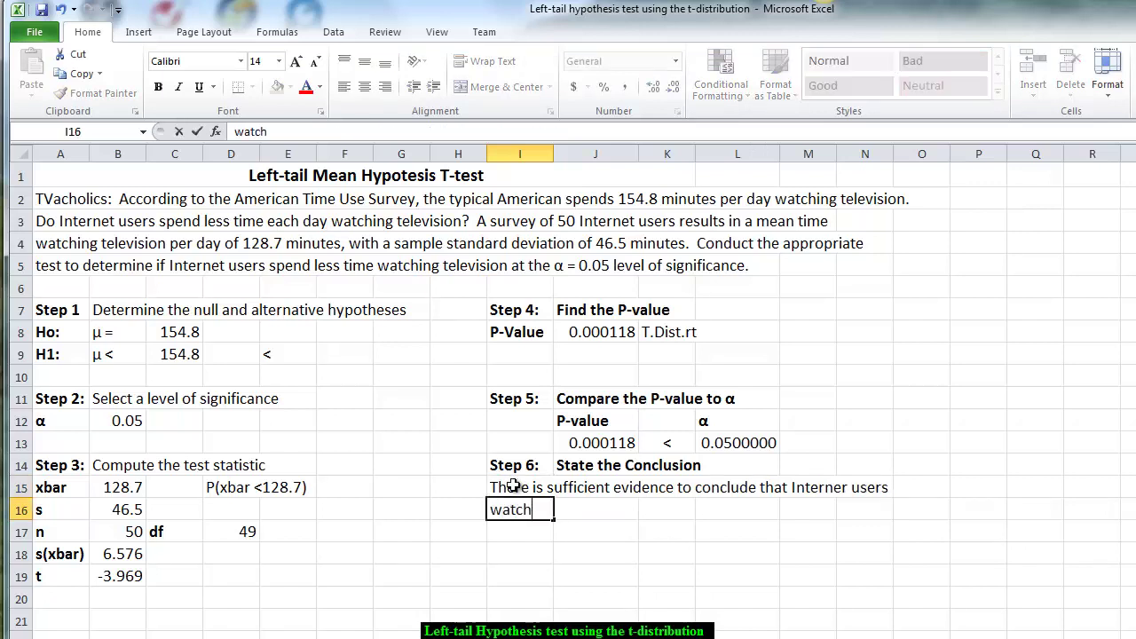
type(" signifci")
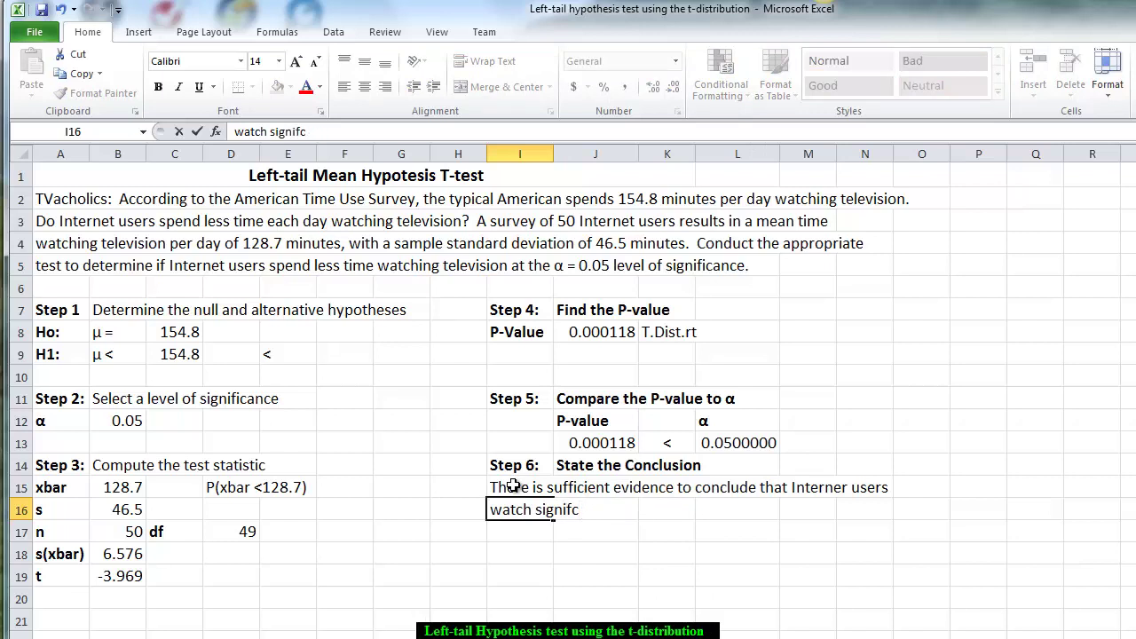
key("BackSpace")
type("icantly less")
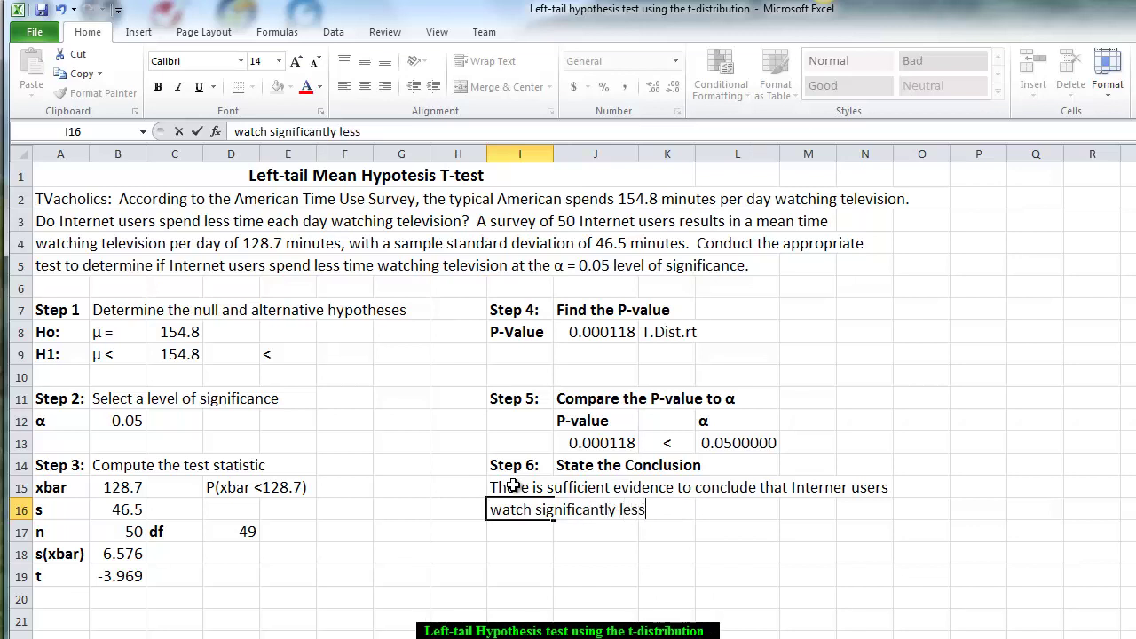
type(" telev")
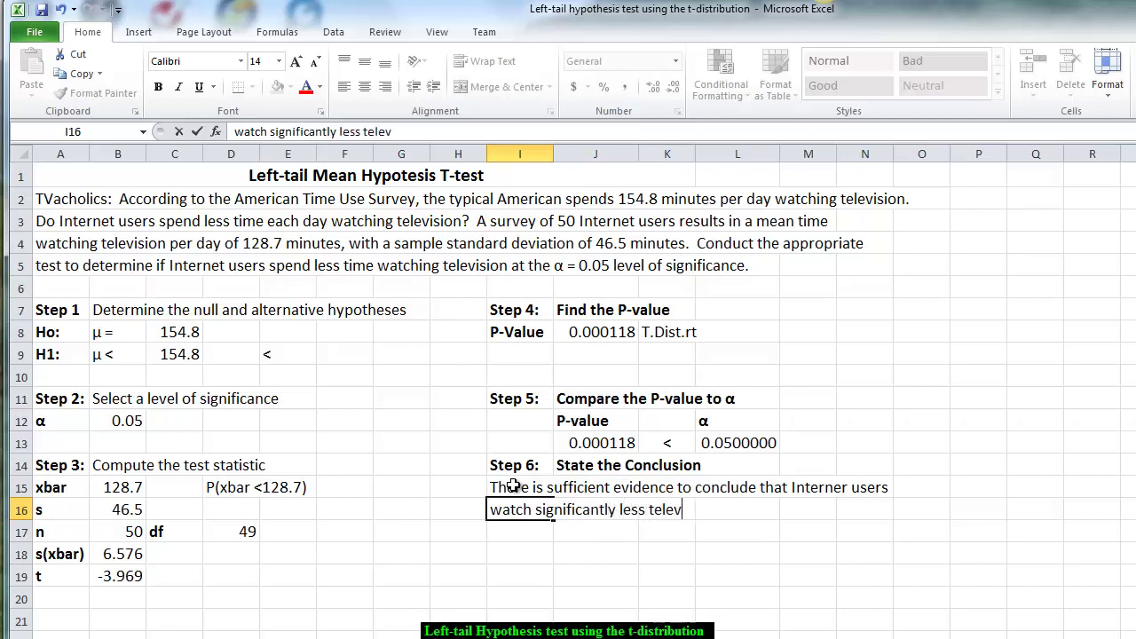
type("isiion")
key("BackSpace")
key("BackSpace")
type("on than no")
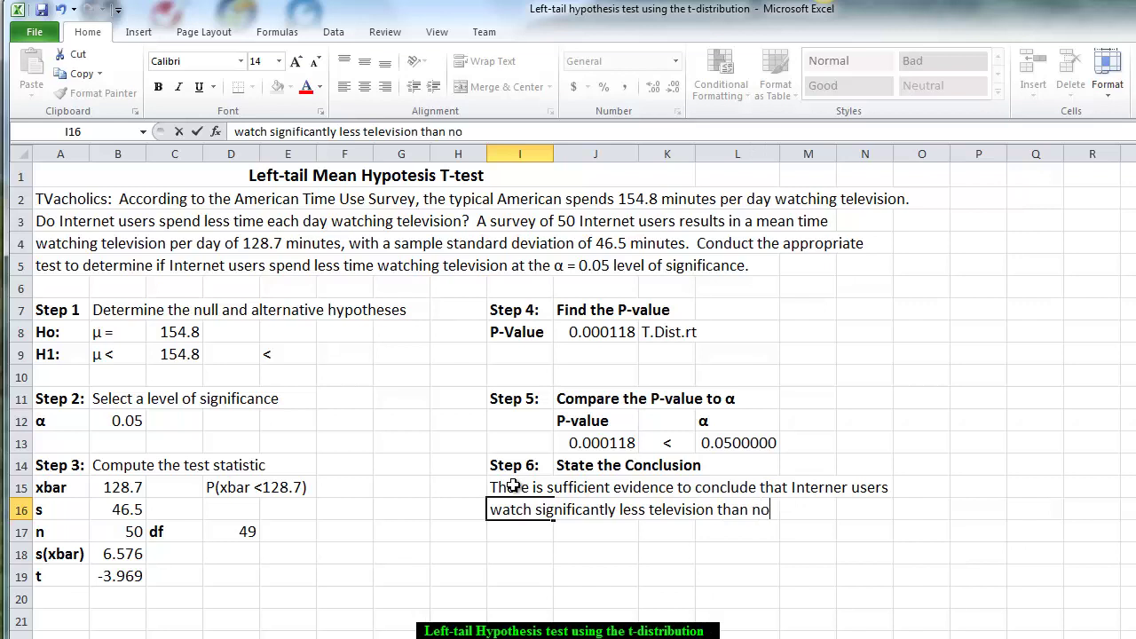
type("nInternet")
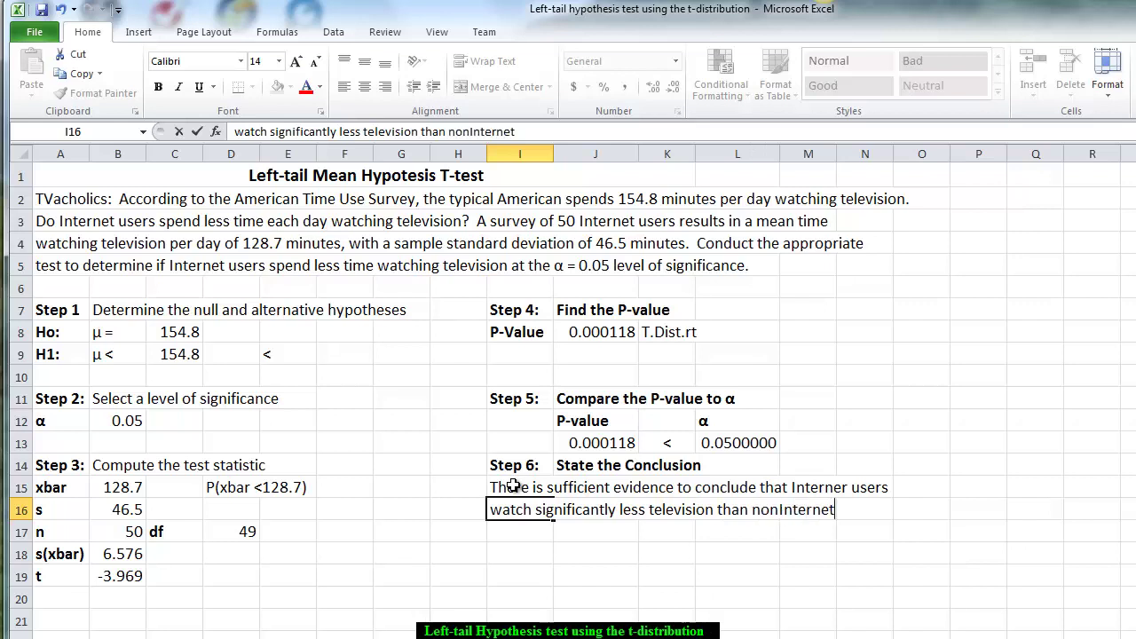
type(" users")
Edit the misspelled word before "users" in I15 to read "Interntr"
left_click(513, 487)
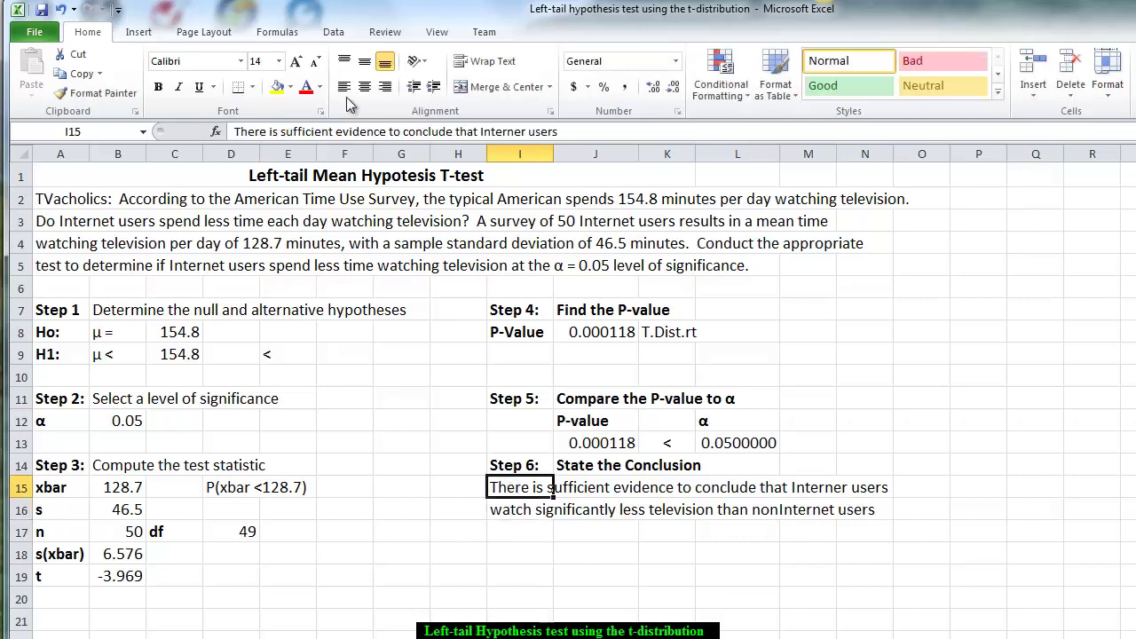
left_click(524, 131)
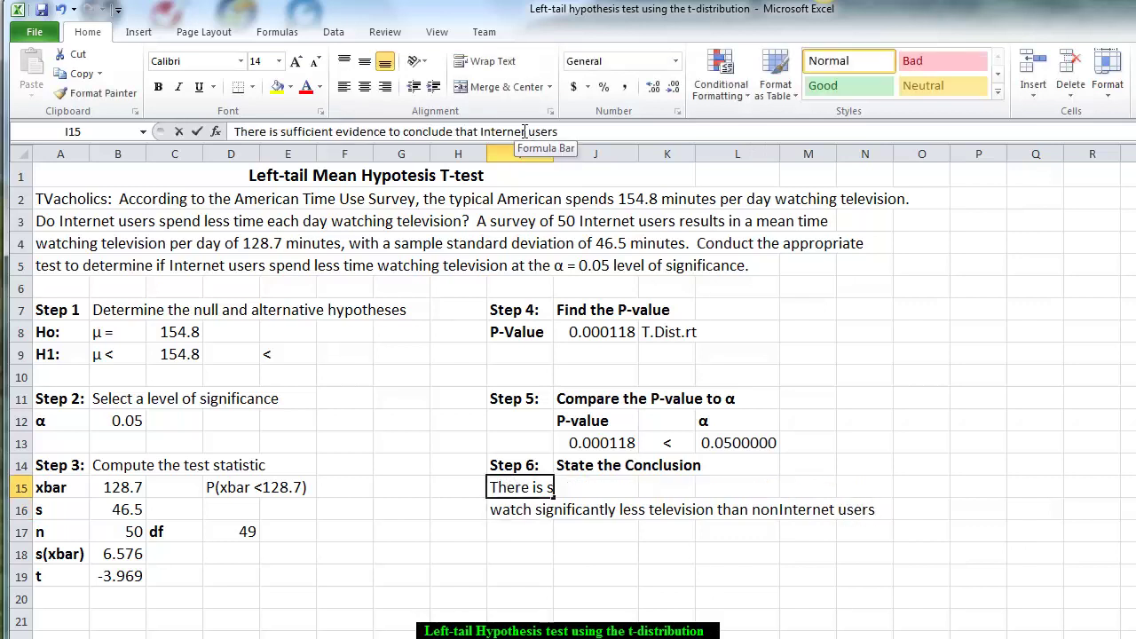
key("BackSpace")
key("BackSpace")
type("tr")
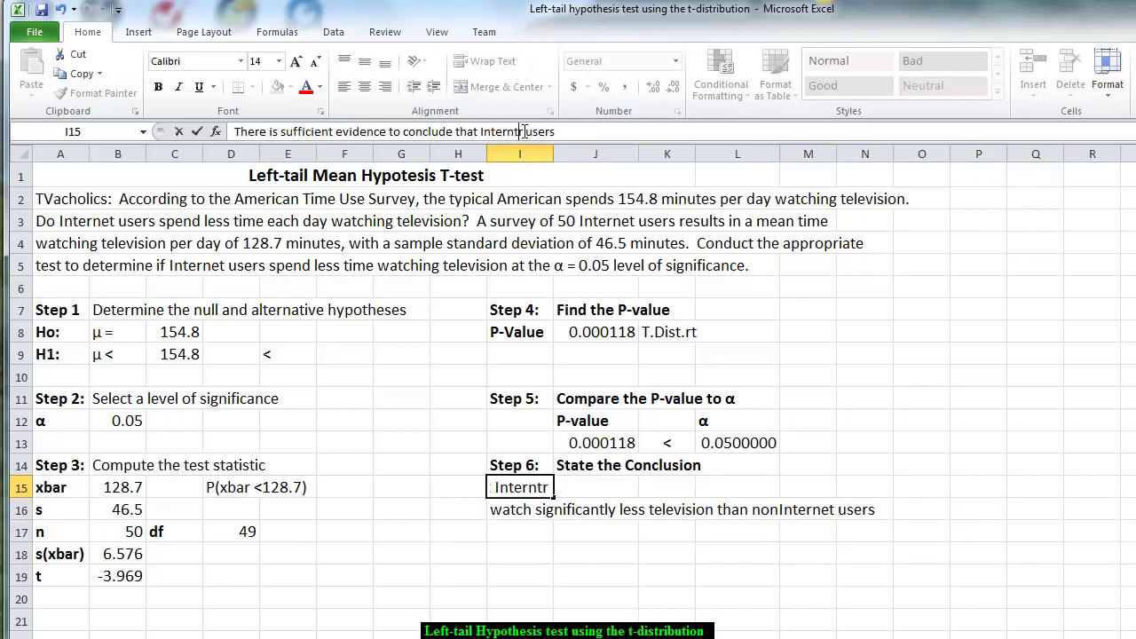
Enter the decision "Therefore, We REJECT Ho" in I17 below the conclusion text
left_click(520, 532)
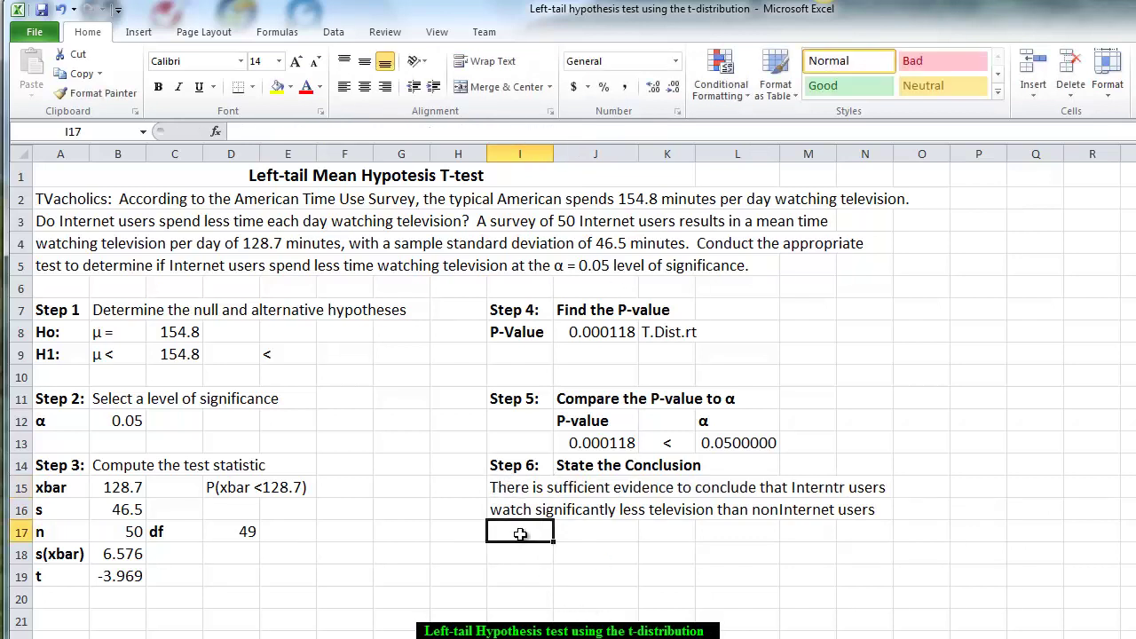
type("There")
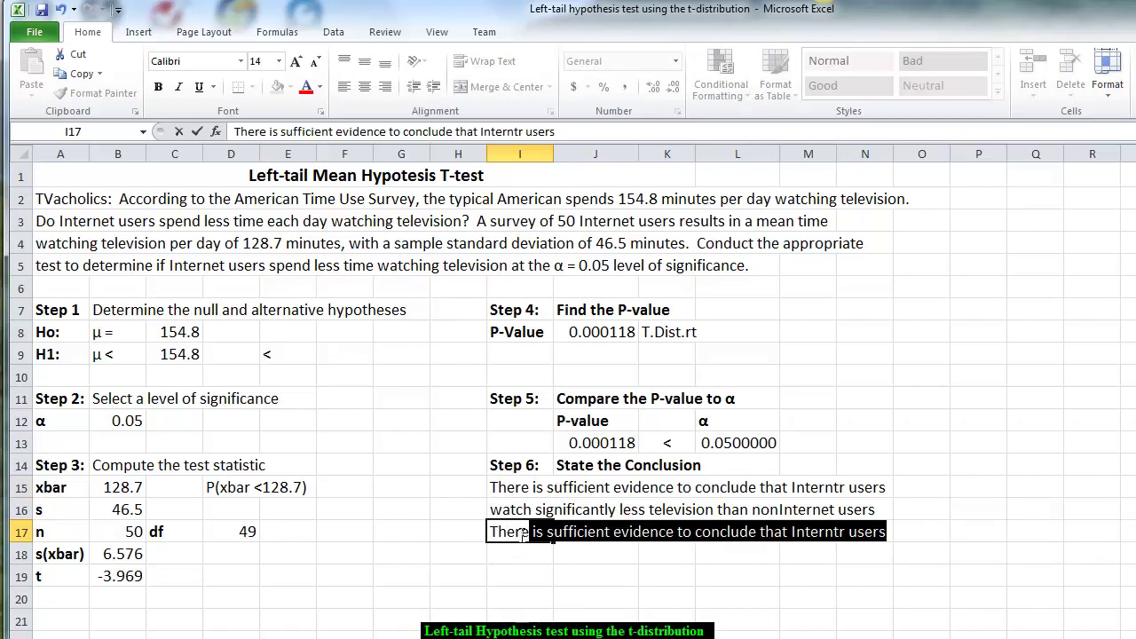
type("fore, ")
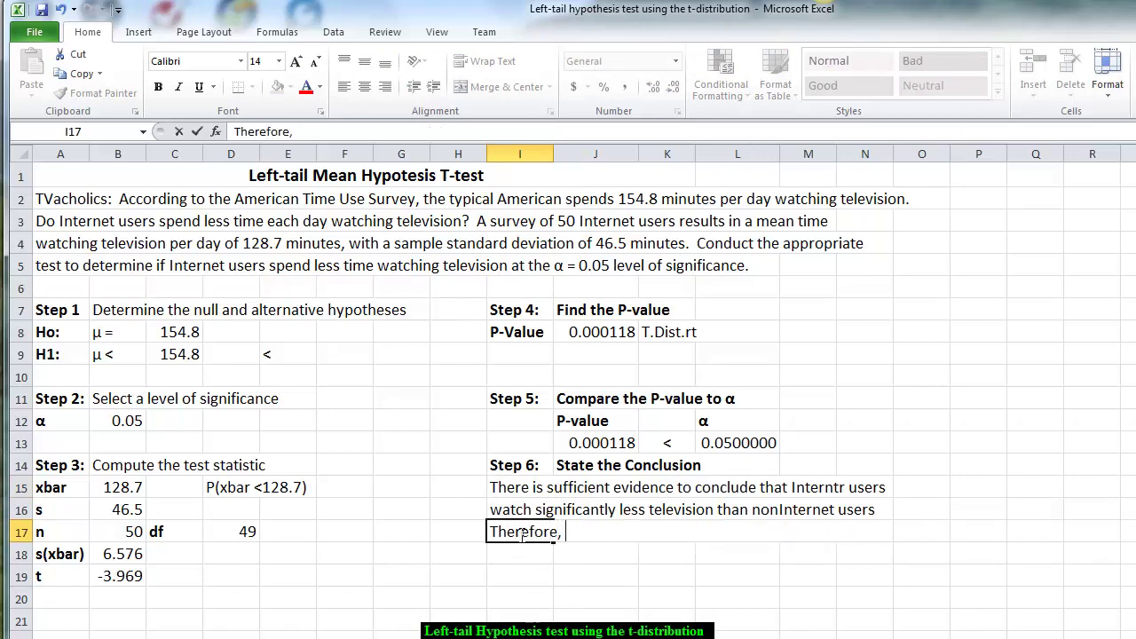
type("We REJECR")
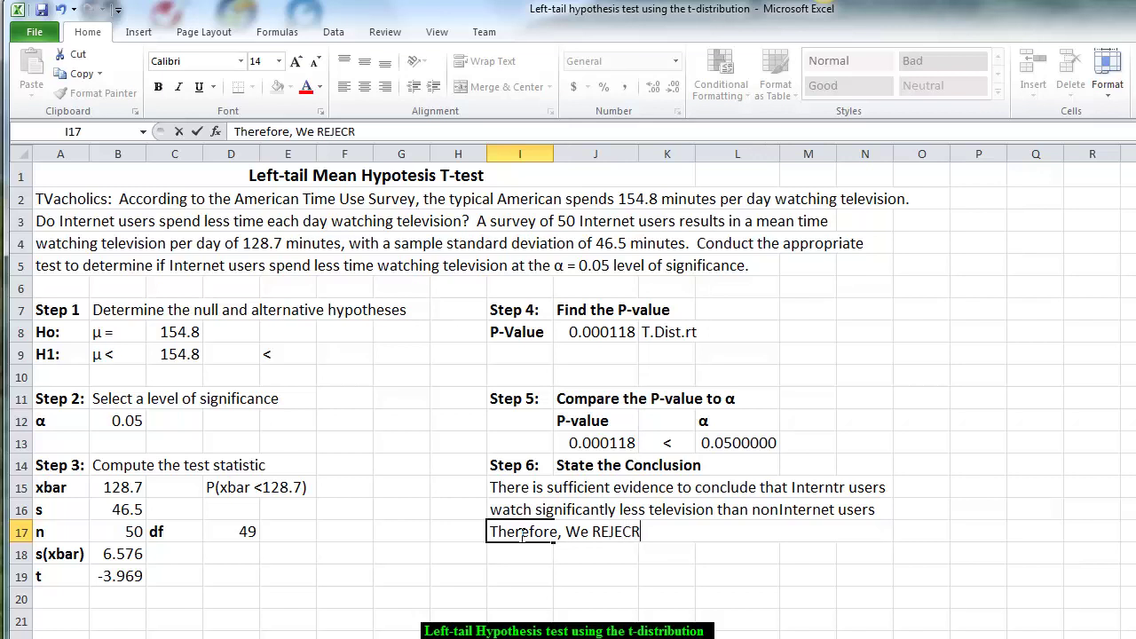
key("BackSpace")
type("R")
key("BackSpace")
type("T Ho")
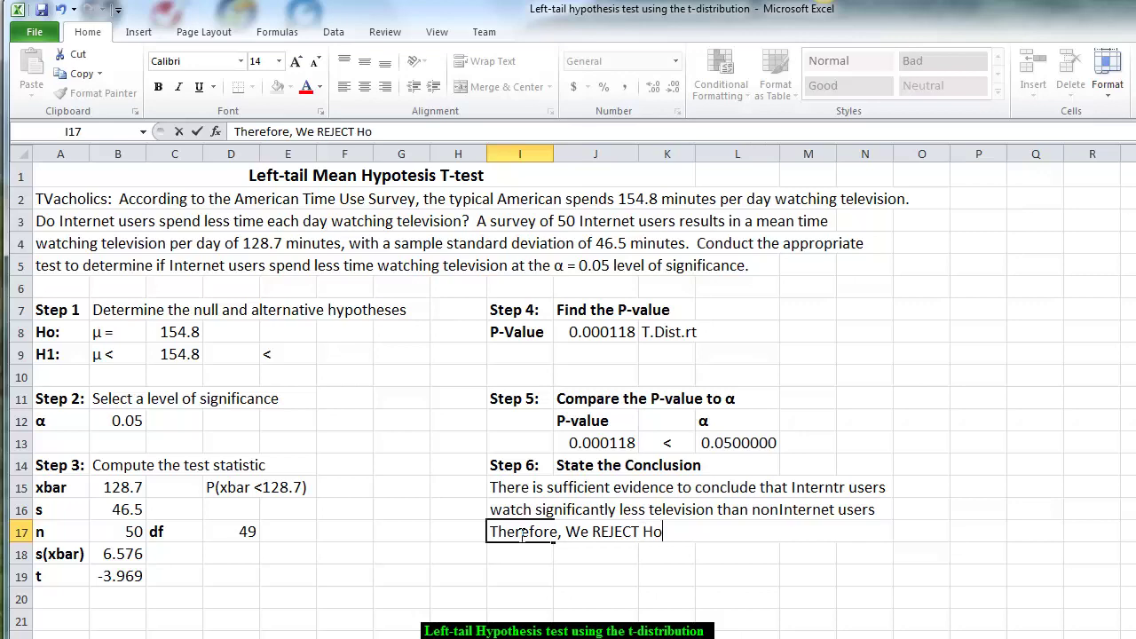